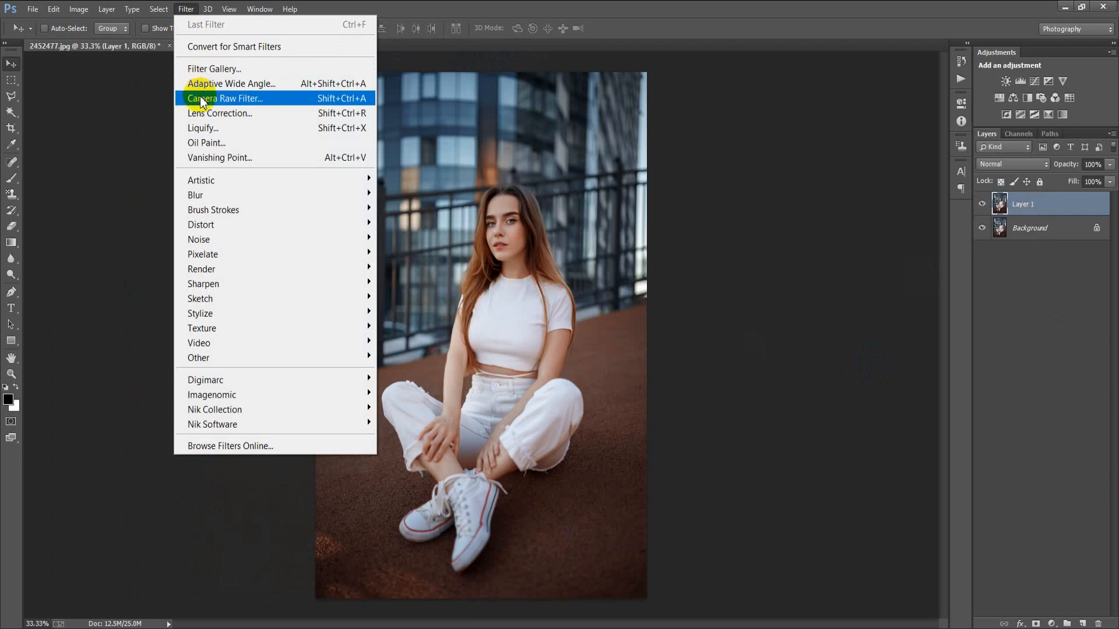
Open the Camera Raw Filter on Layer 1 and set the white balance Temperature to +7 and Tint to -10
click(236, 98)
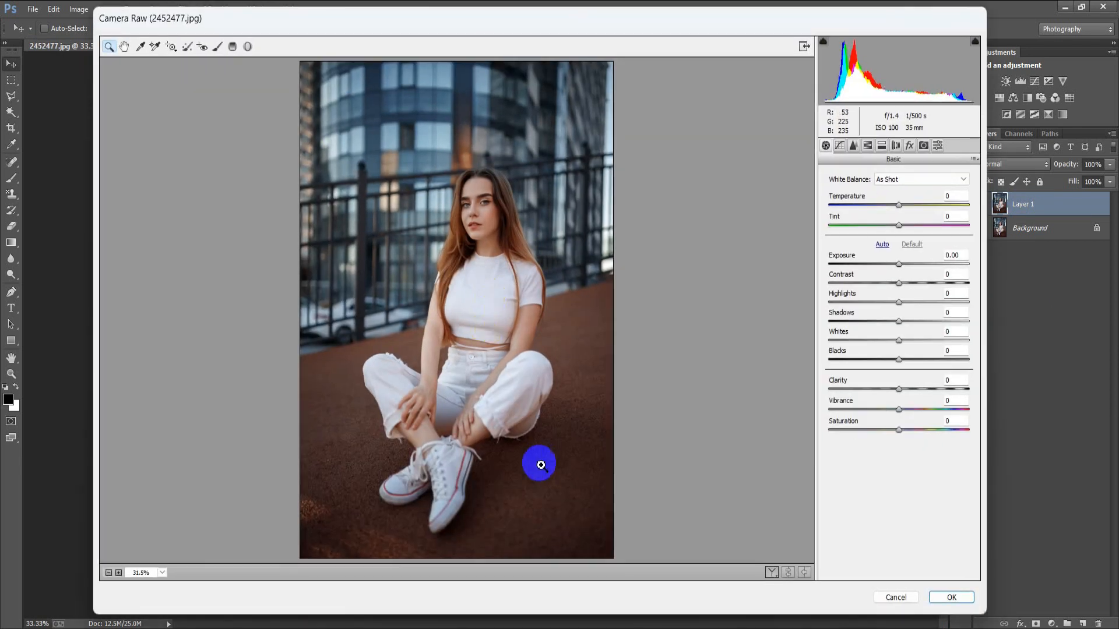
click(899, 205)
drag(899, 205, 890, 224)
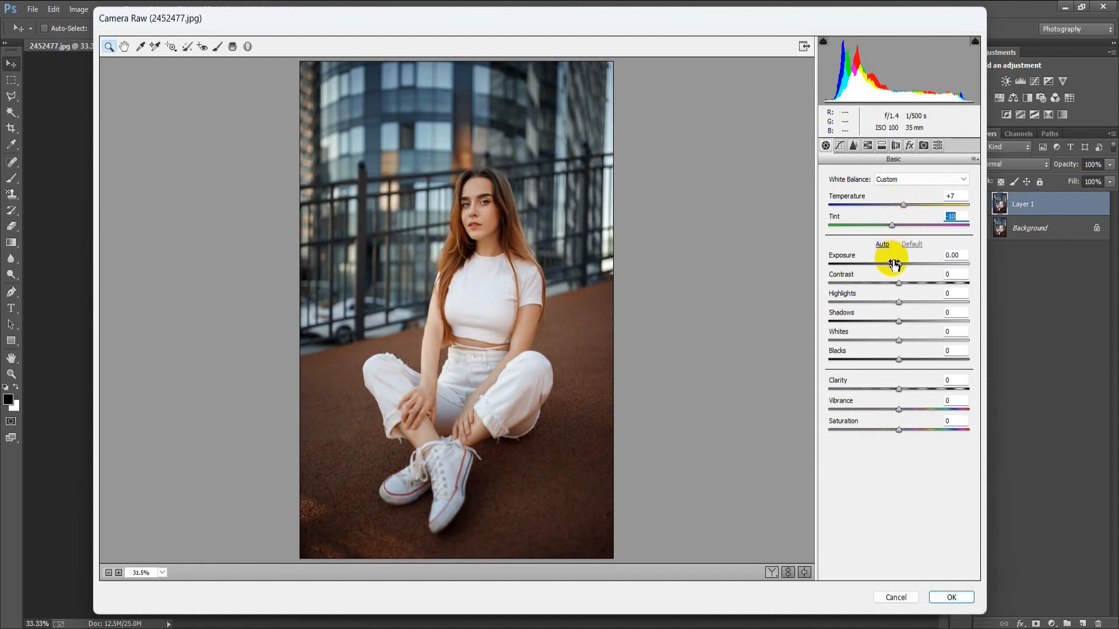
Set Exposure to -0.10, Highlights to -67, Shadows to +43, Whites to -83 and Blacks to +7
drag(899, 265, 898, 264)
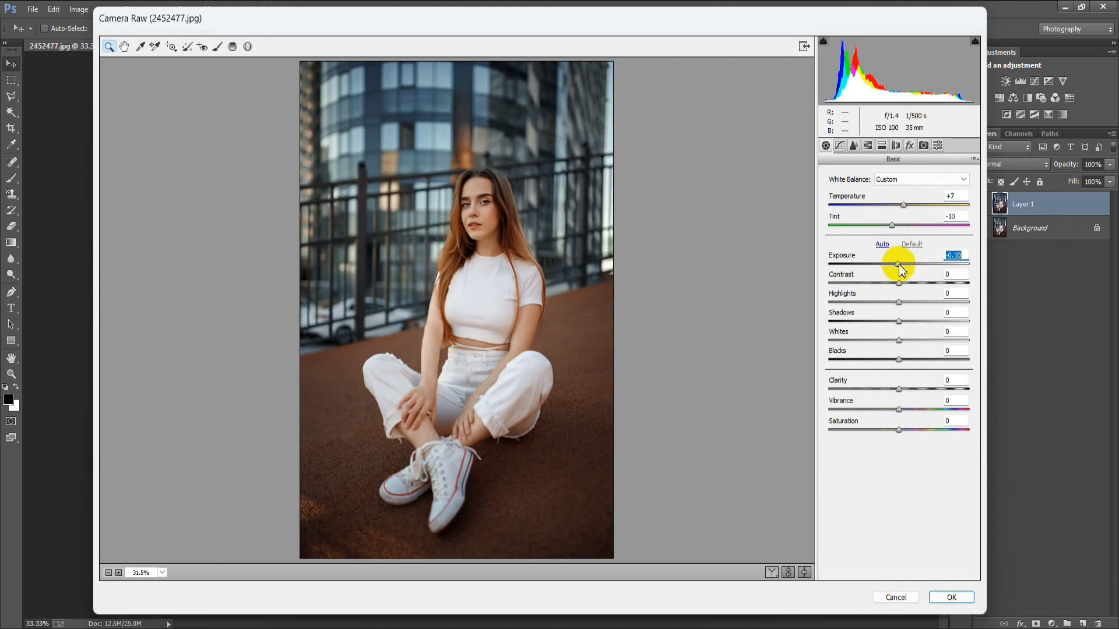
drag(899, 301, 856, 314)
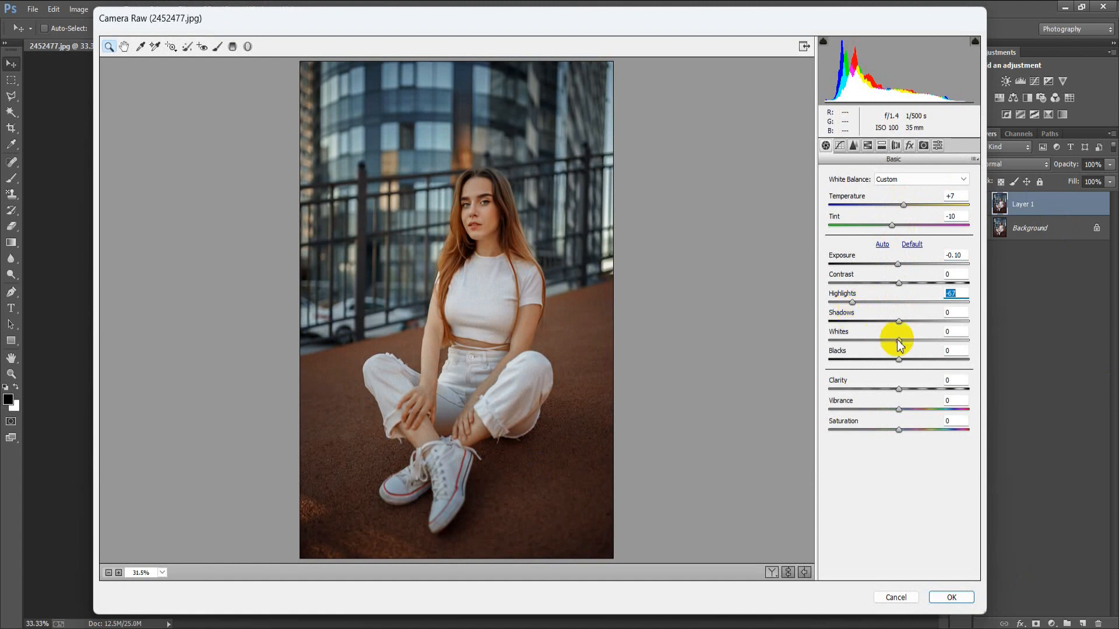
drag(899, 321, 932, 337)
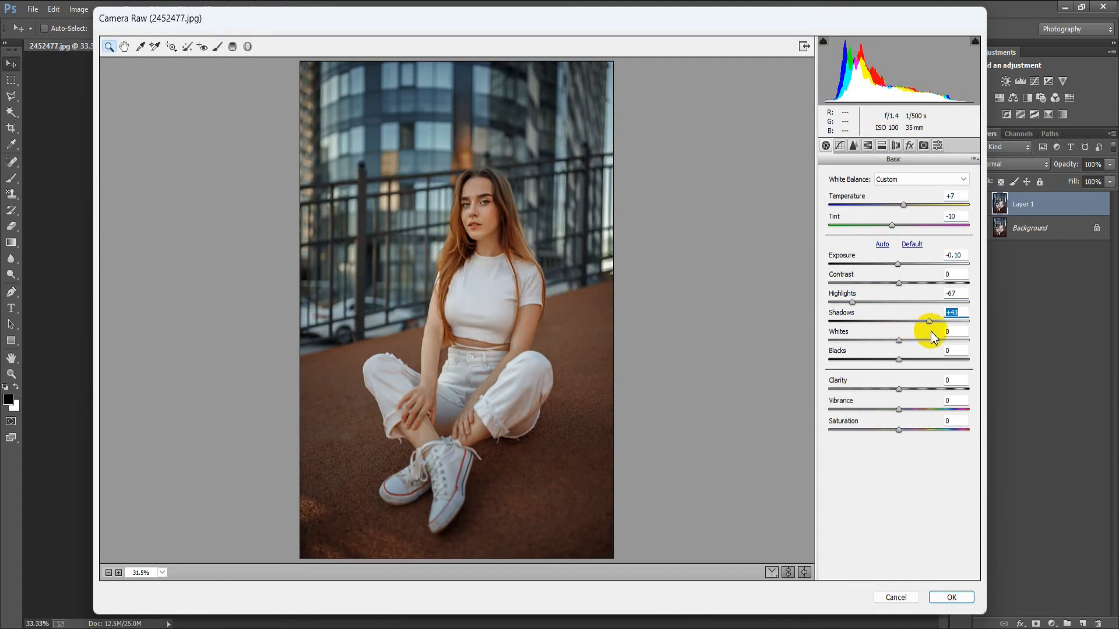
drag(898, 340, 841, 351)
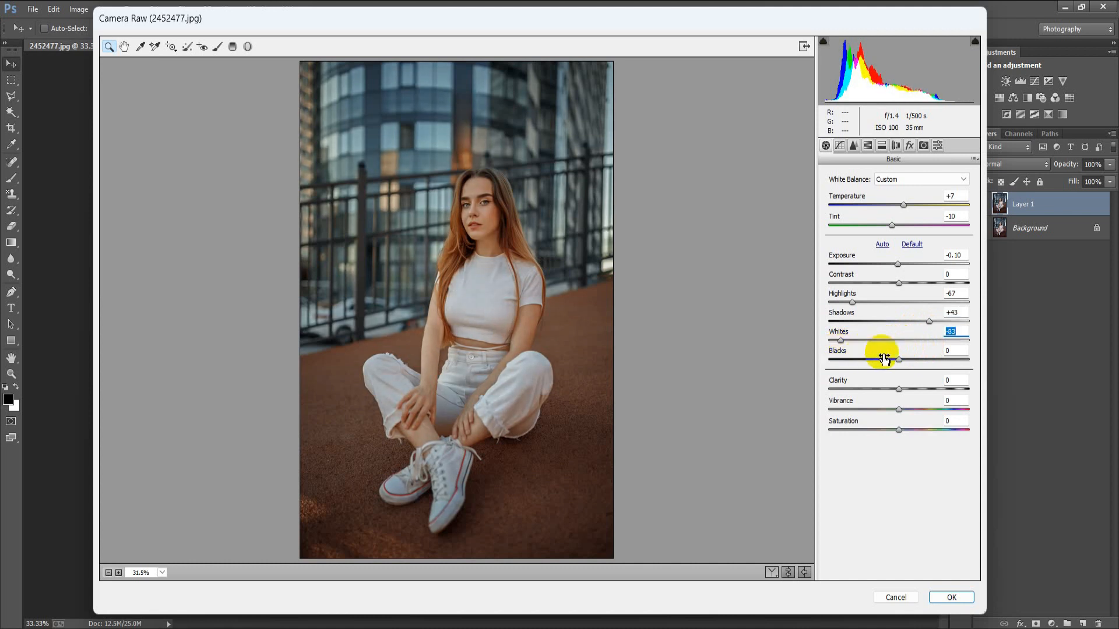
drag(902, 361, 904, 363)
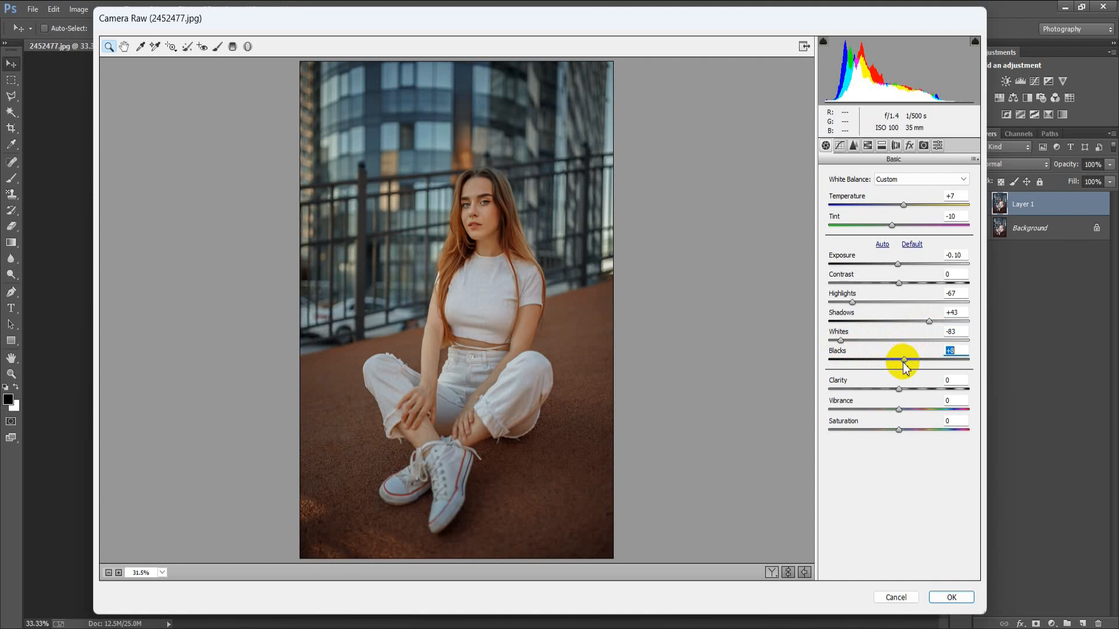
drag(904, 371, 905, 373)
text(7)
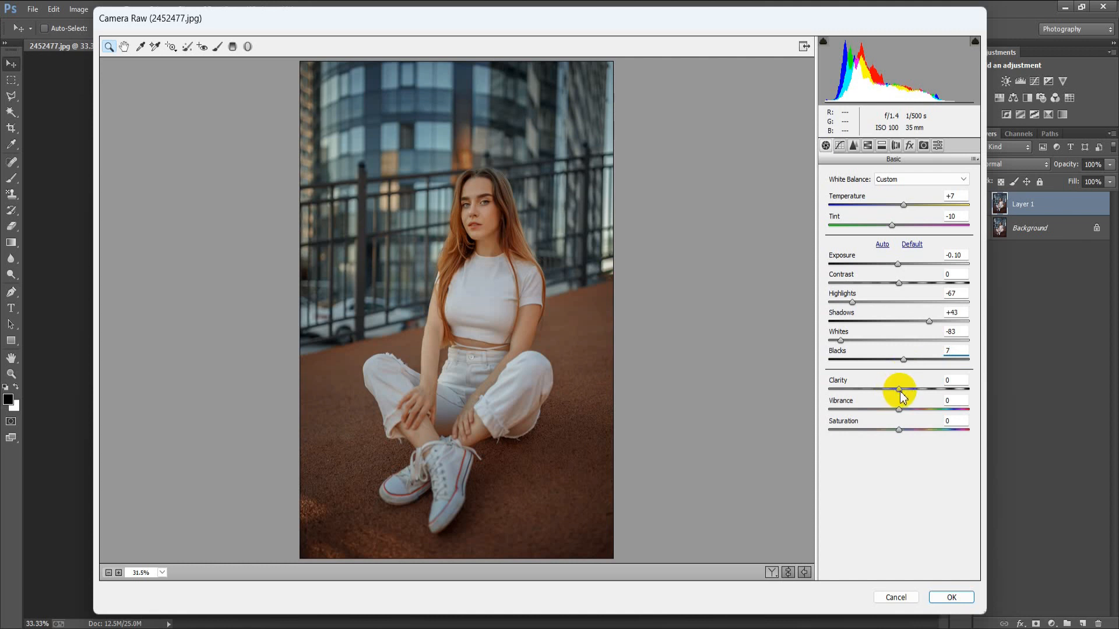
Set Clarity to +5, Vibrance to +10 and Saturation to +5
drag(900, 391, 902, 393)
drag(899, 409, 901, 409)
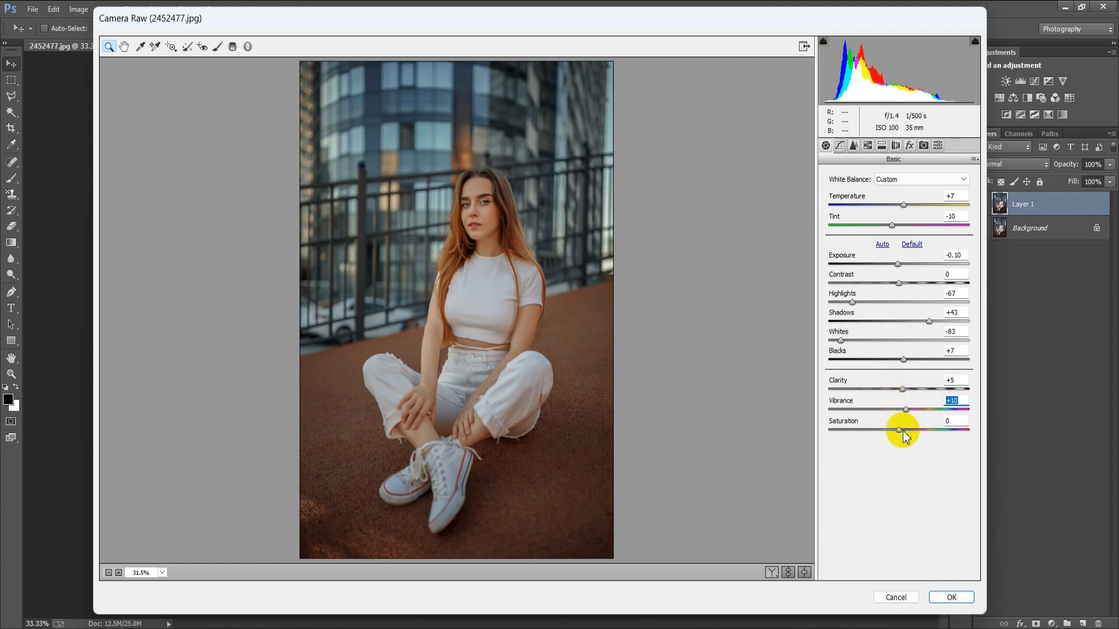
drag(897, 429, 903, 429)
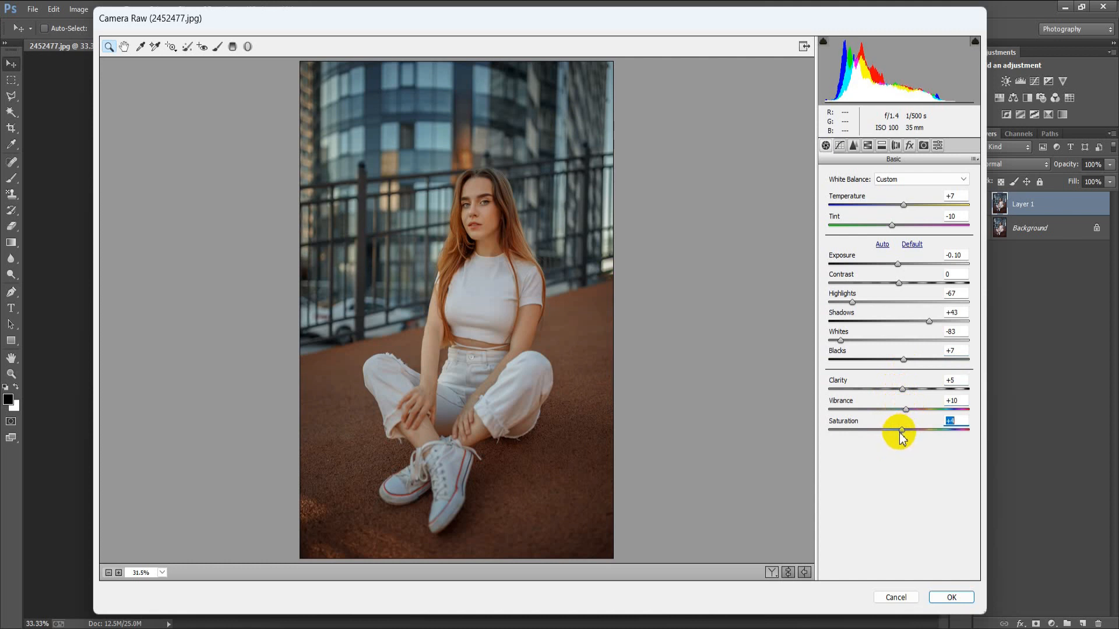
click(959, 421)
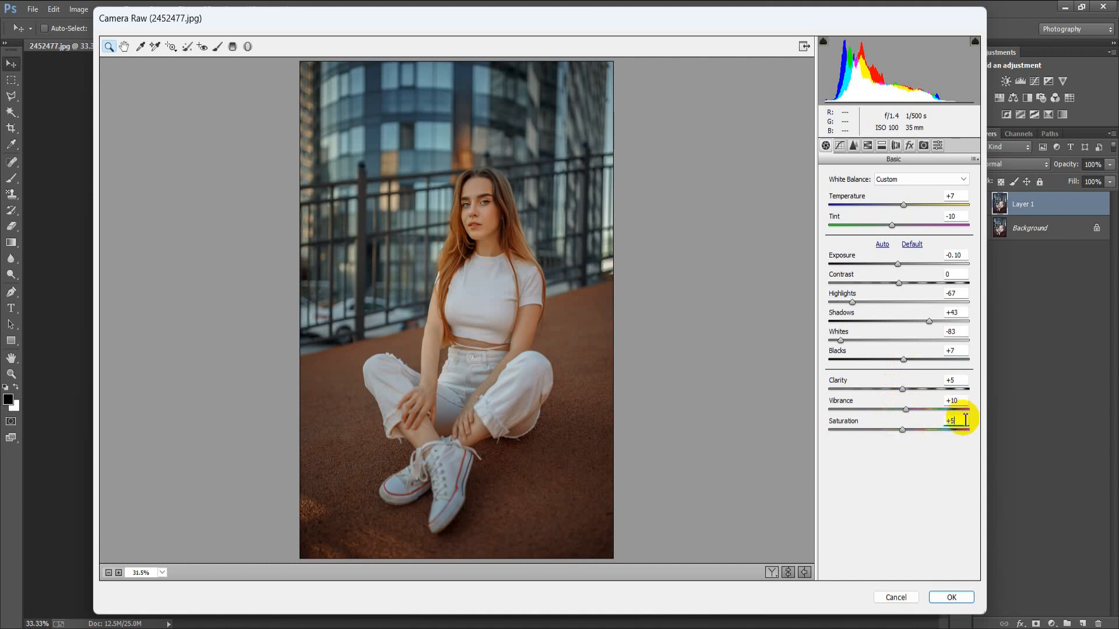
In the parametric tone curve, set Lights to -15, Darks to +15 and Shadows to -10
click(839, 145)
click(837, 175)
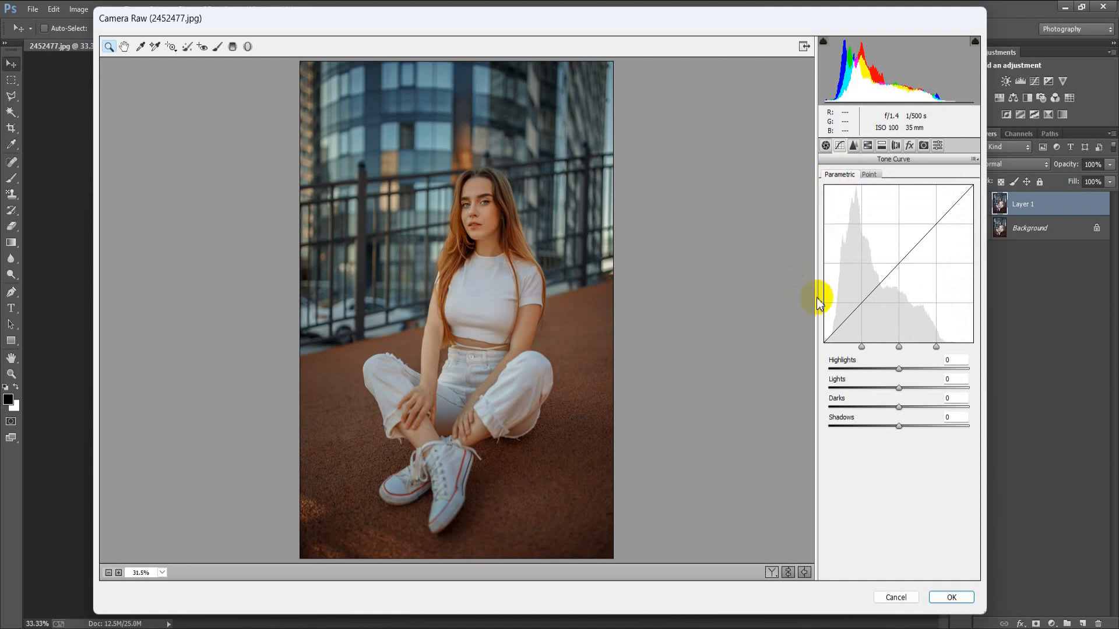
drag(908, 388, 889, 388)
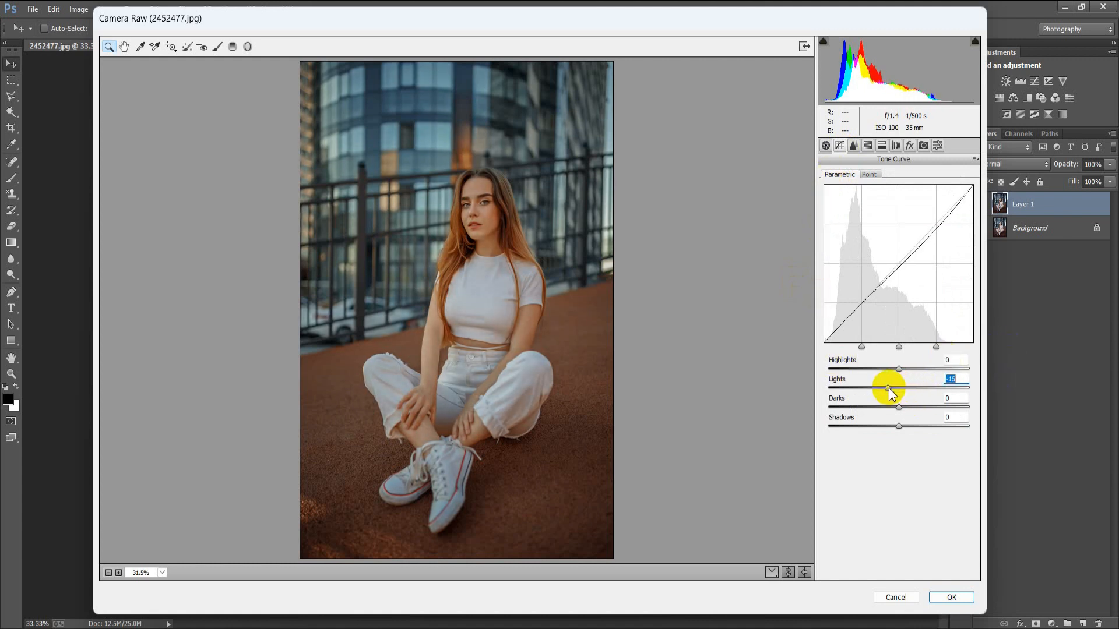
mouse_move(899, 407)
mouse_down()
mouse_move(908, 408)
mouse_move(891, 422)
mouse_up()
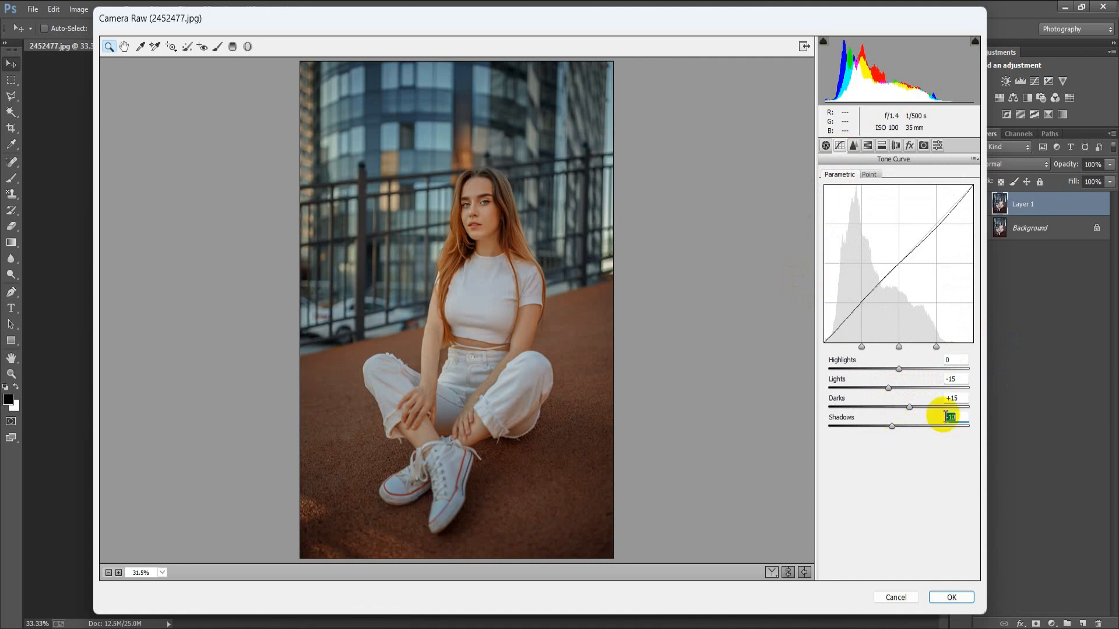
text(-10)
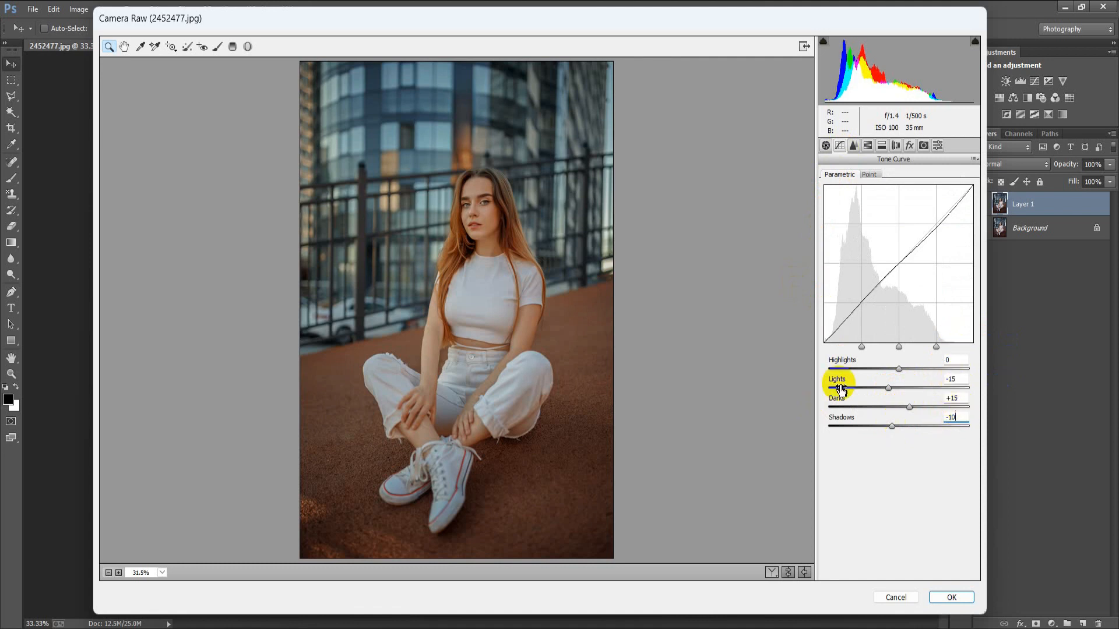
Fade the RGB point curve by lifting its black point and adding points at about 62/61 and 169/164 (input/output)
click(868, 174)
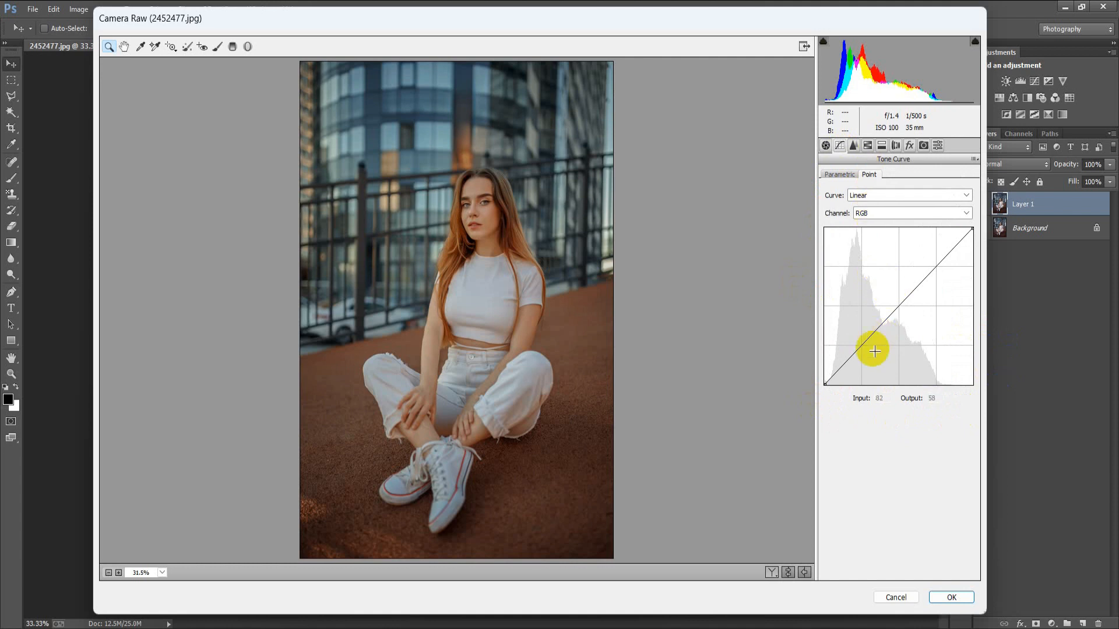
drag(826, 384, 860, 347)
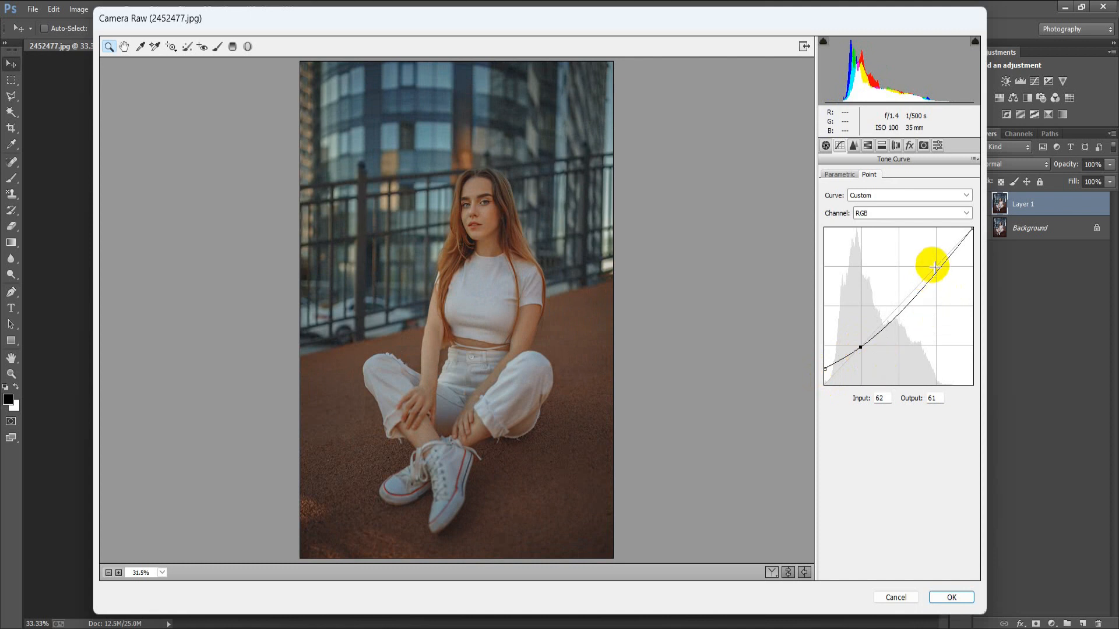
drag(923, 287, 922, 284)
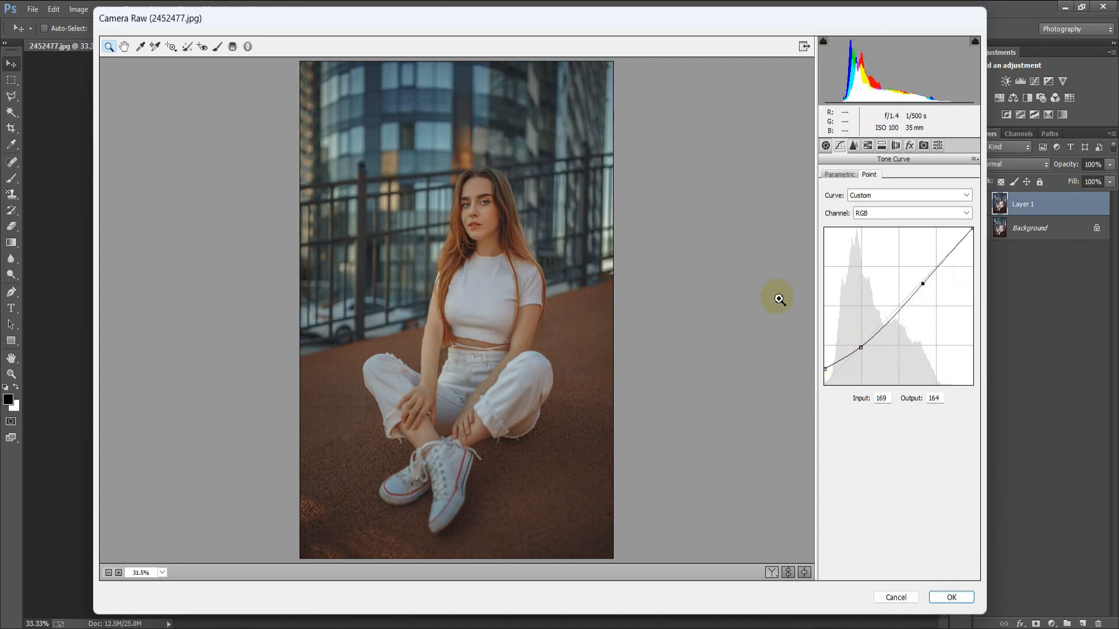
Shape the Red channel point curve into an S with two lowered shadow points and points at about 105/104 and 179/208 (input/output)
click(881, 214)
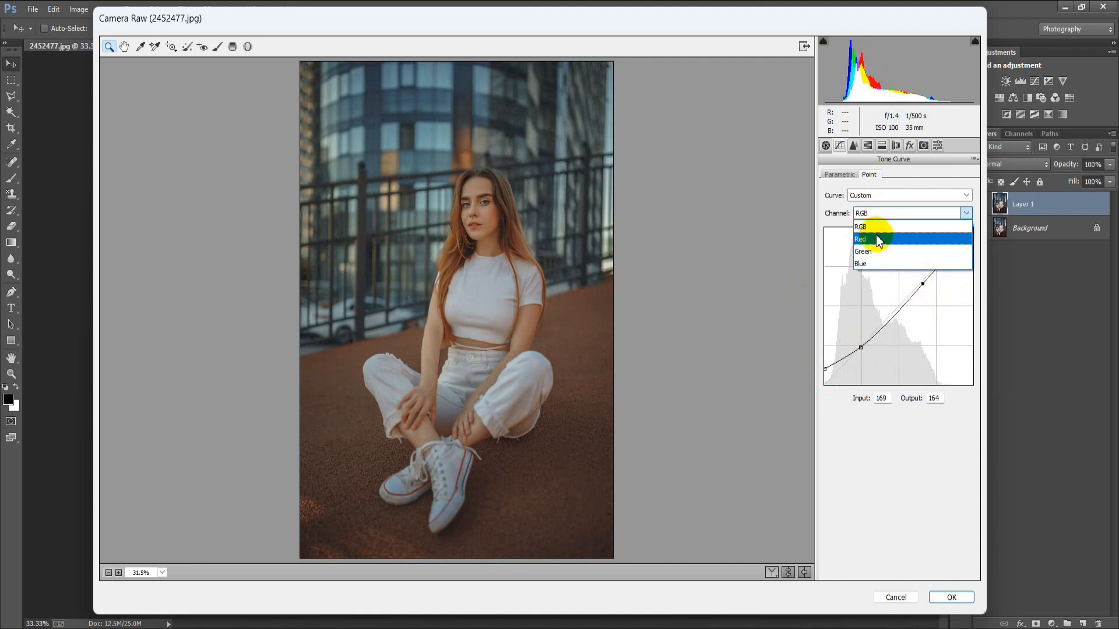
click(878, 239)
click(839, 372)
drag(841, 376, 842, 380)
click(853, 372)
drag(887, 333, 886, 320)
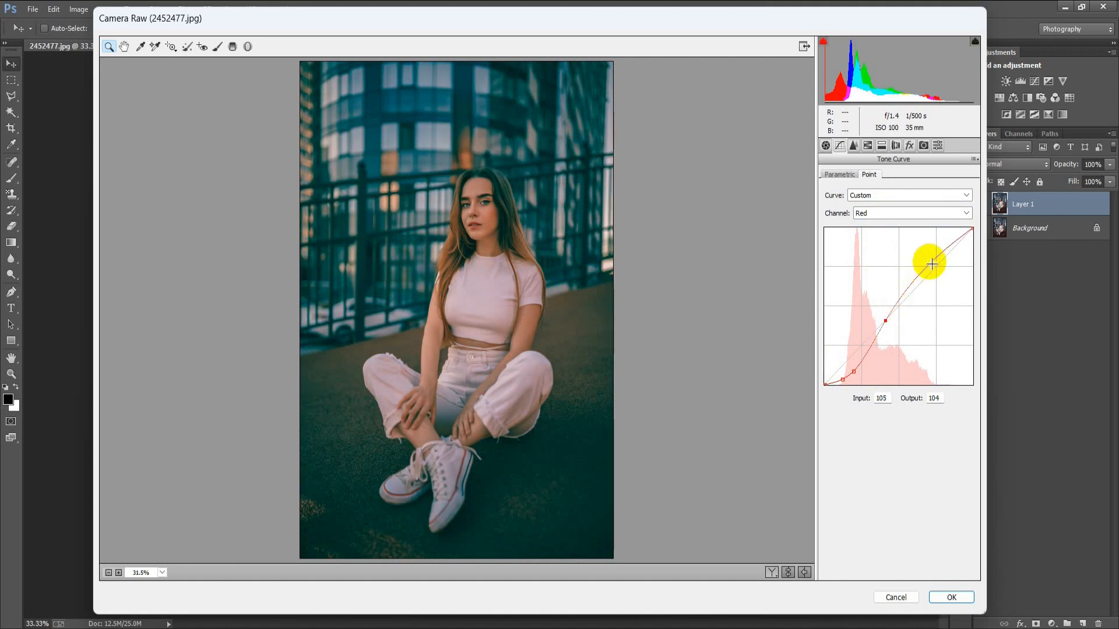
drag(933, 263, 928, 256)
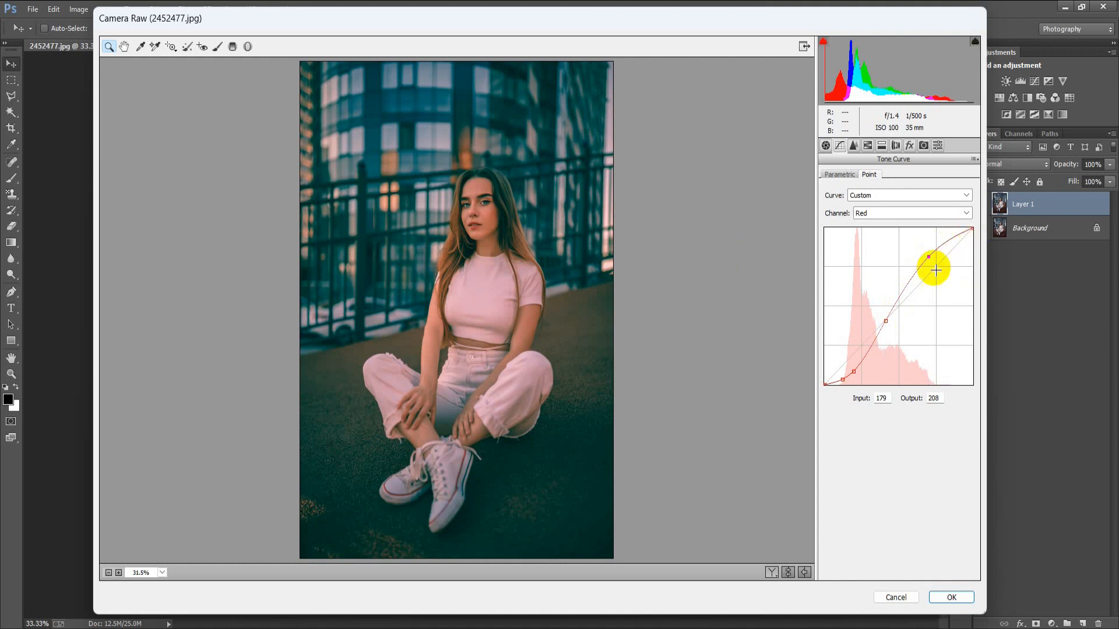
Shape the Green channel curve into an S through about 51/22 and 98/98, with raised highlights and the white point lowered to output 245
click(887, 214)
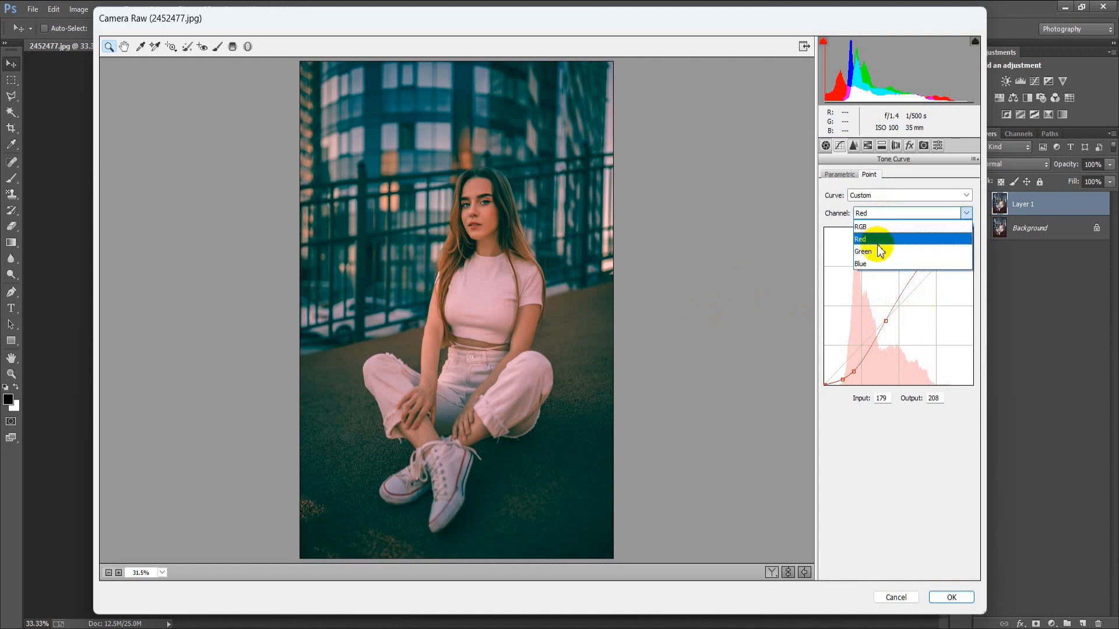
click(880, 251)
mouse_move(842, 367)
mouse_down()
mouse_move(844, 381)
mouse_move(855, 373)
mouse_up()
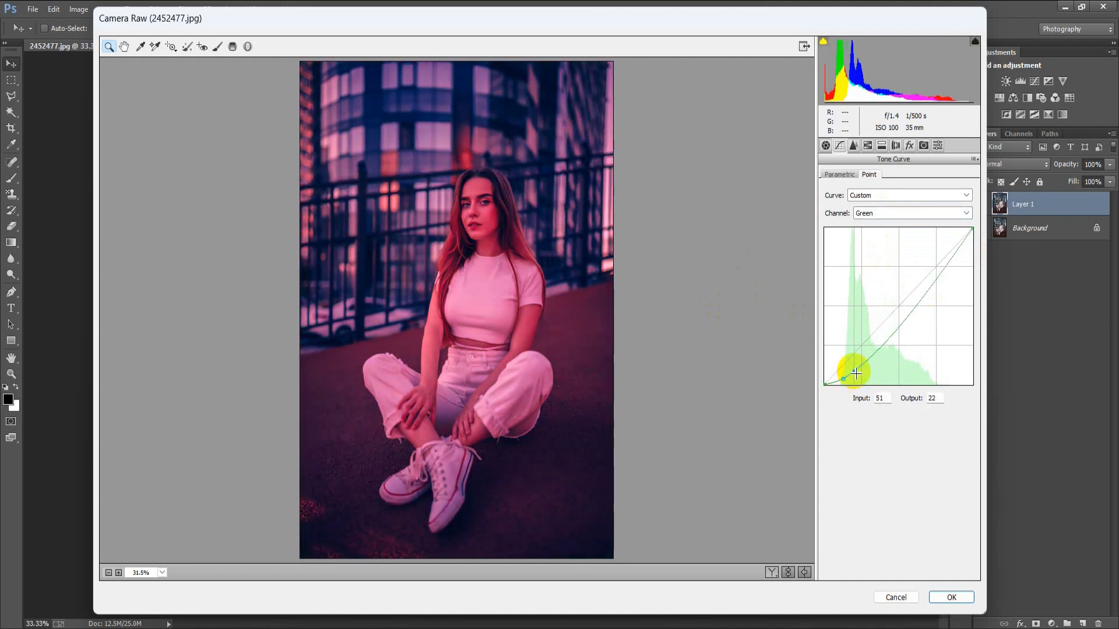
drag(887, 338, 883, 327)
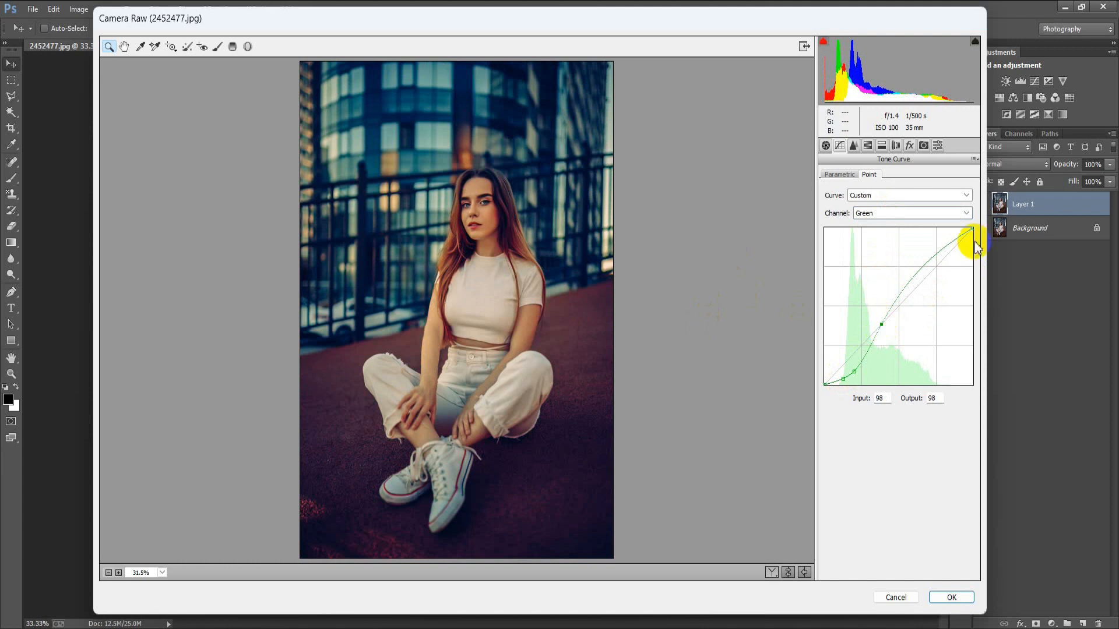
drag(928, 261, 981, 236)
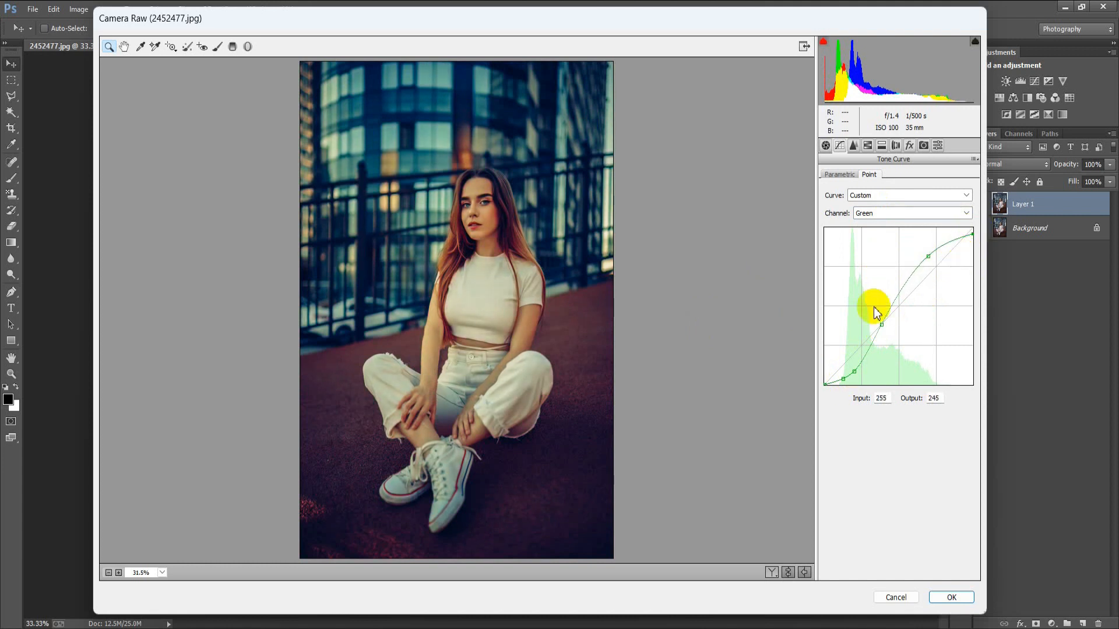
Shape the Blue channel curve into an S through about 40/23, with raised midtones and highlights and the white point lowered to output 245
click(887, 214)
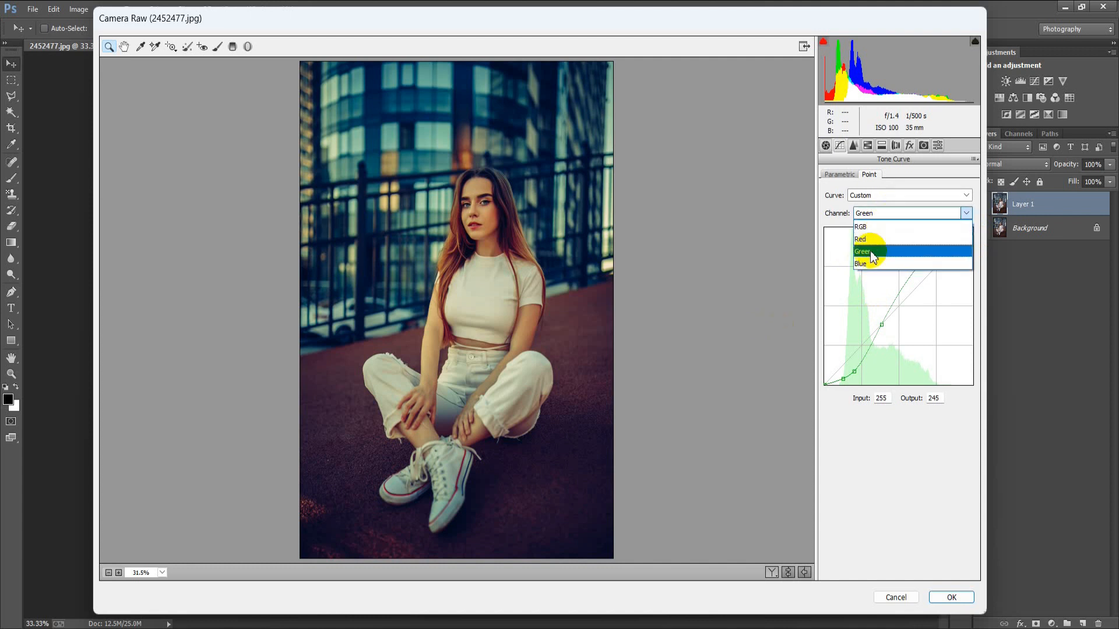
click(862, 258)
drag(838, 367, 848, 371)
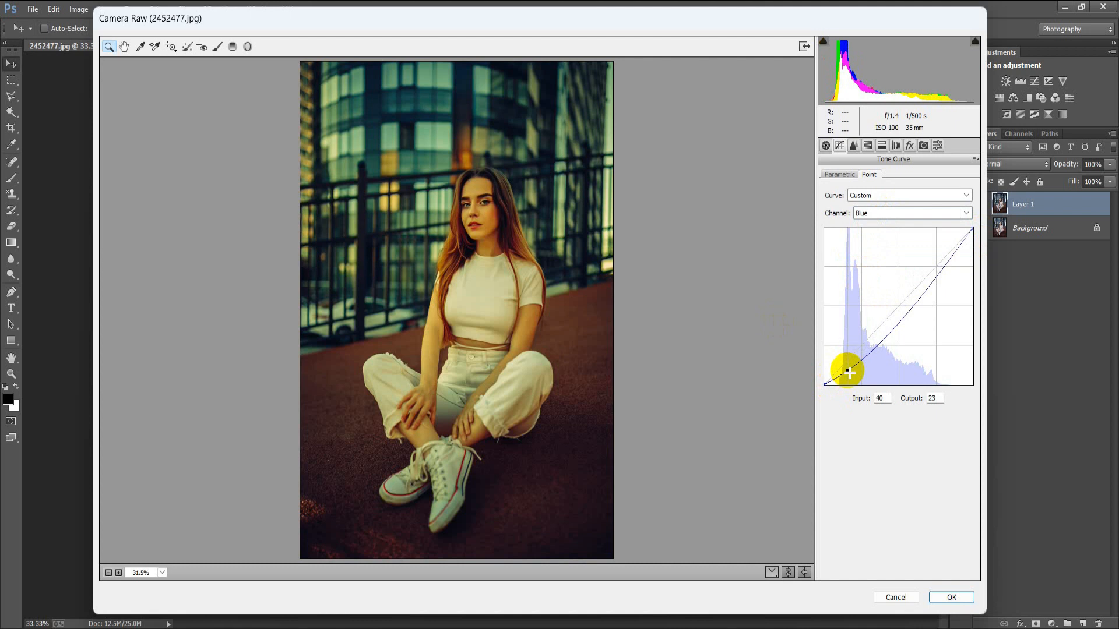
drag(891, 327, 931, 260)
drag(971, 229, 973, 236)
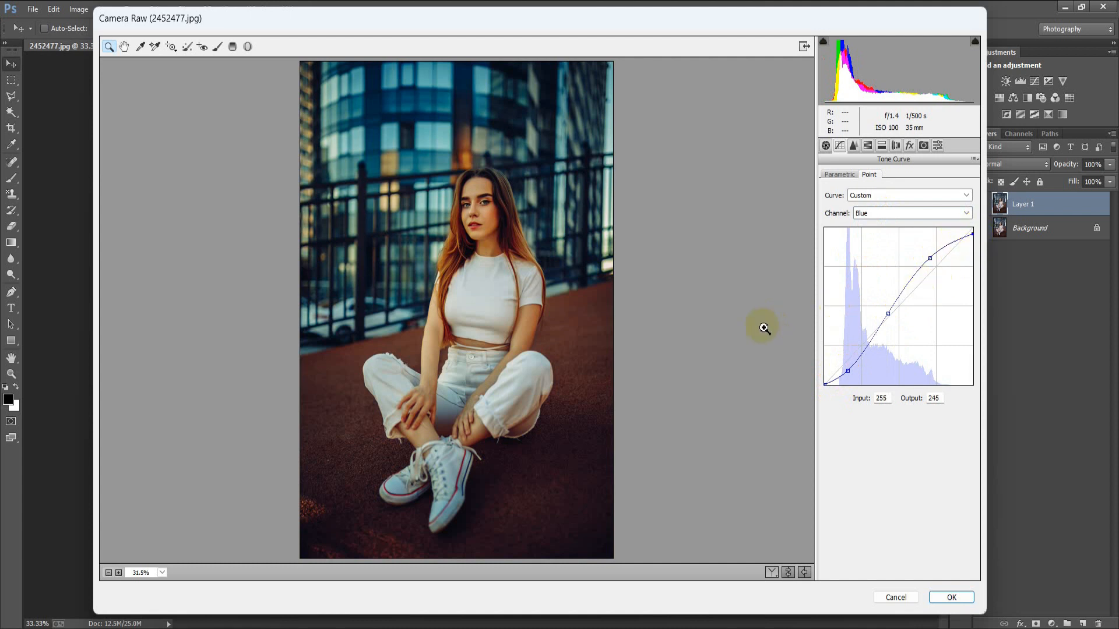
Set the sharpening Amount to 13 and the noise reduction Luminance to 15 and Color to 25
click(853, 145)
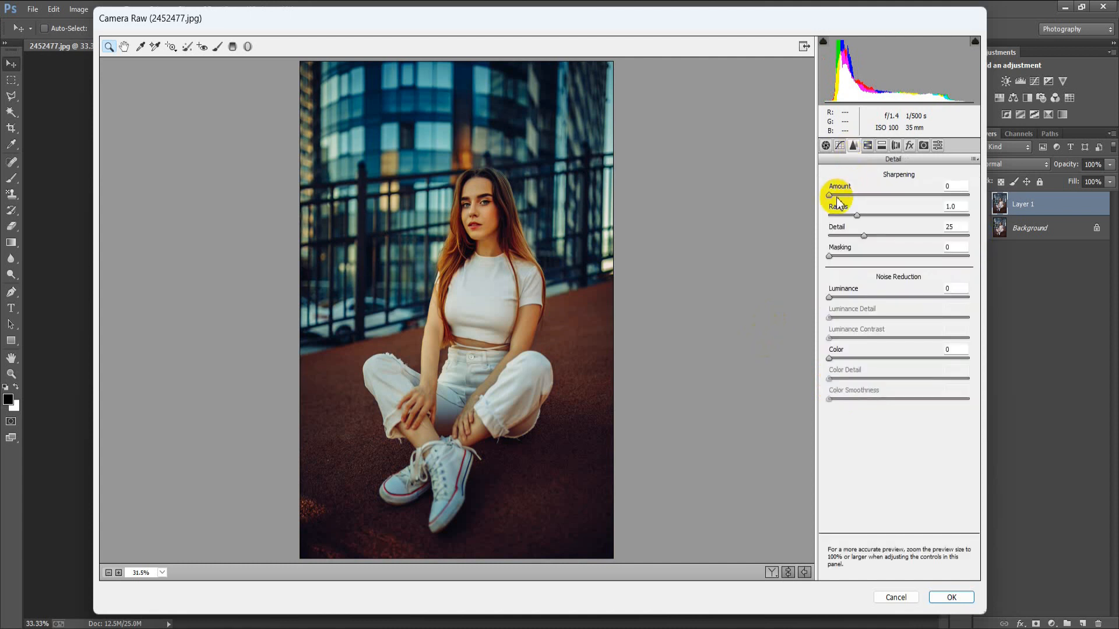
drag(830, 198, 844, 201)
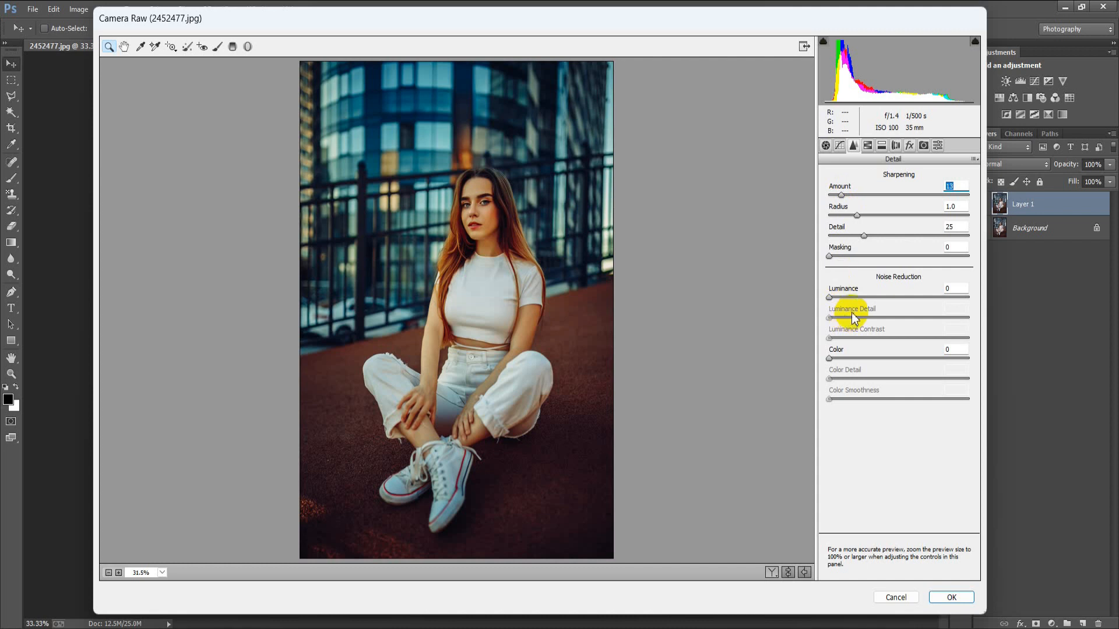
drag(829, 298, 845, 302)
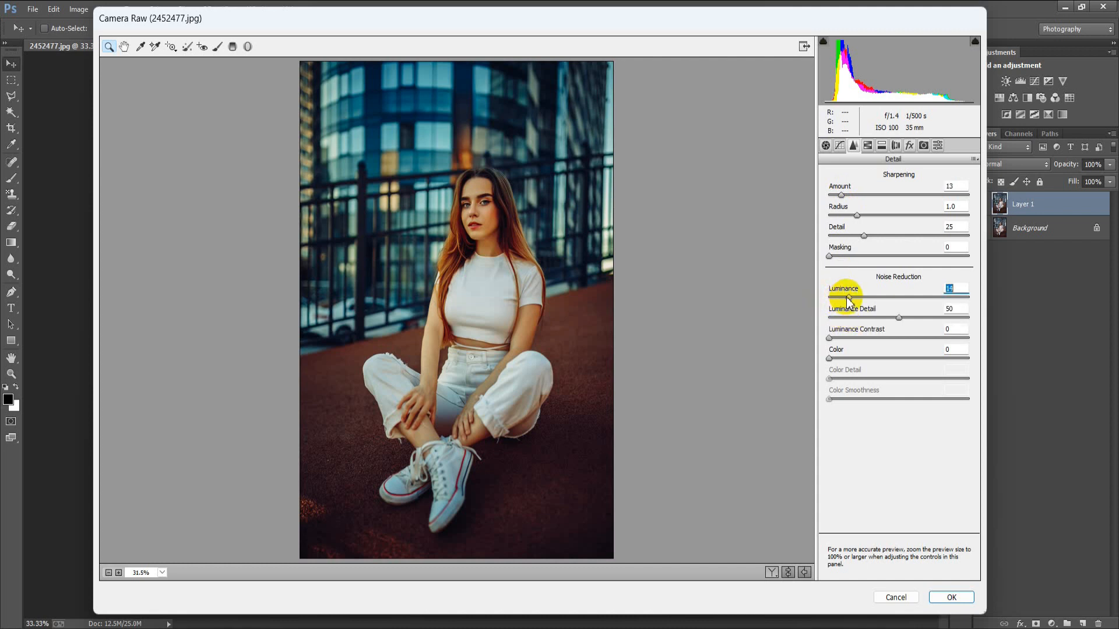
drag(829, 358, 864, 360)
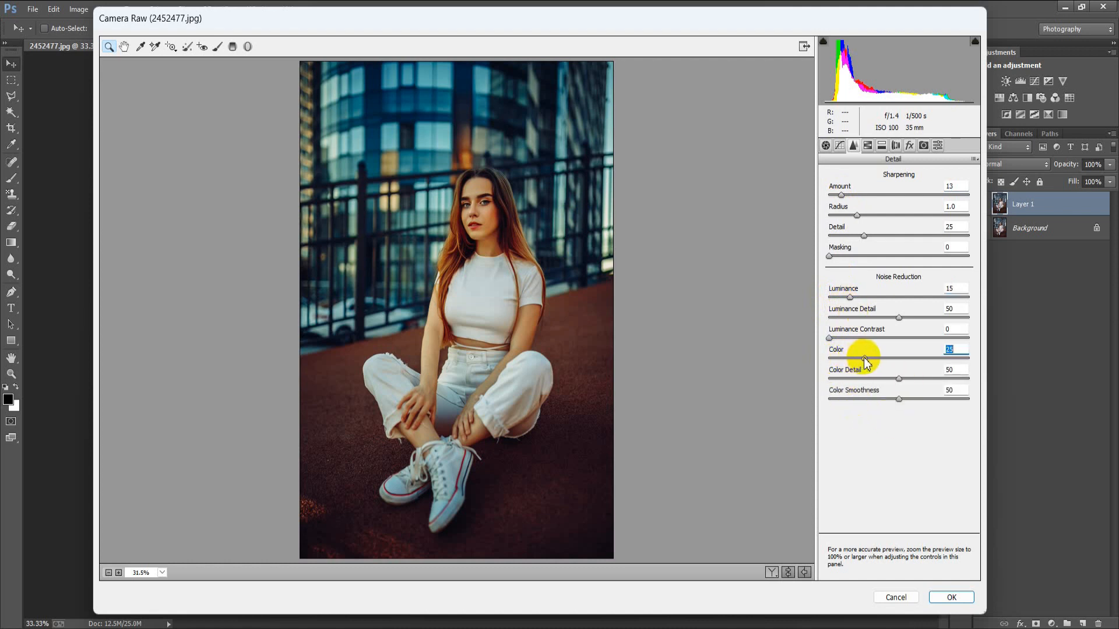
click(958, 350)
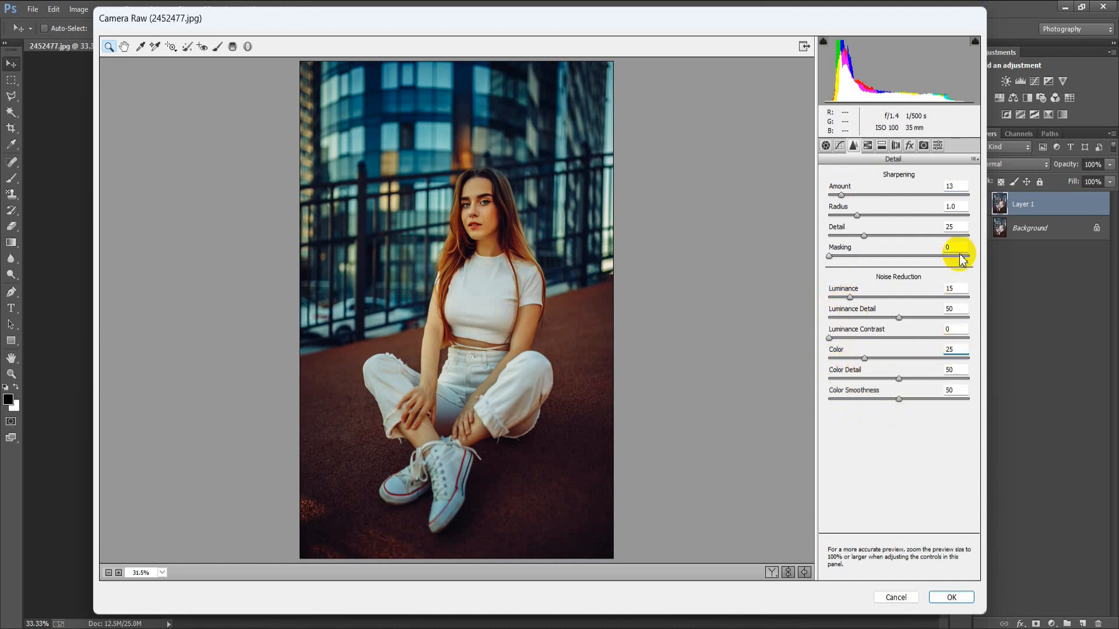
Set the HSL Hue values to Reds +76, Oranges -12, Yellows -76 and Greens -100
click(867, 146)
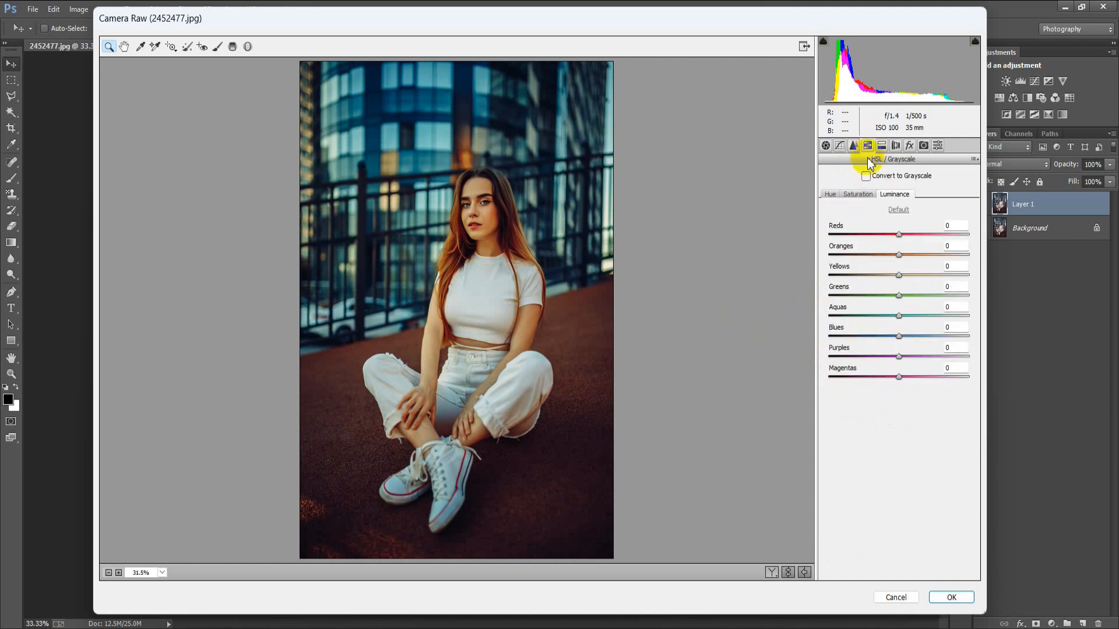
click(828, 195)
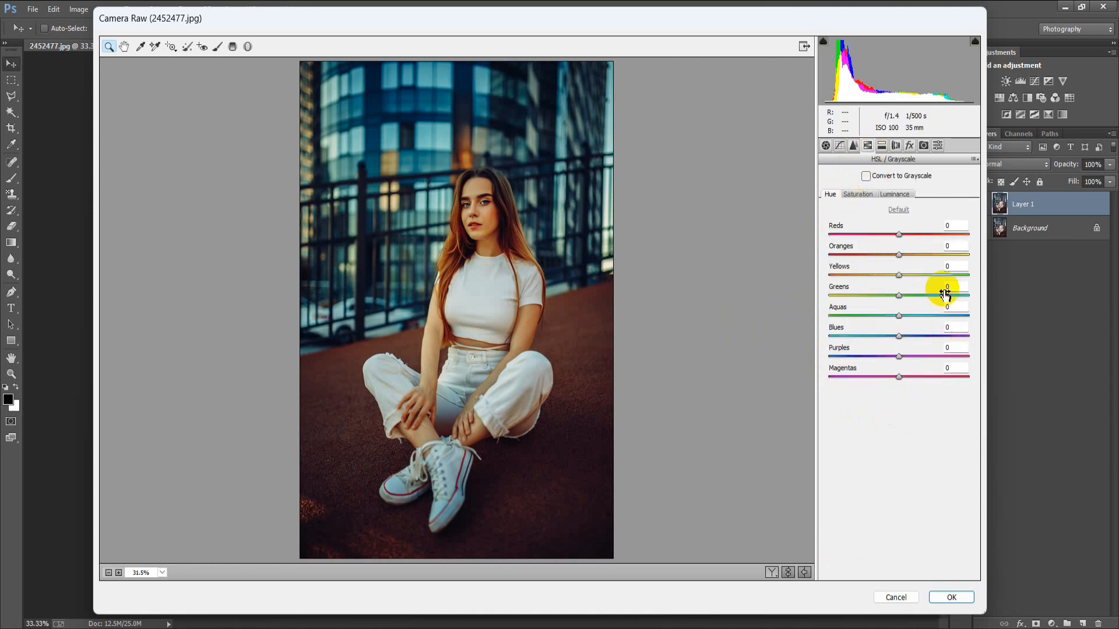
drag(899, 234, 955, 242)
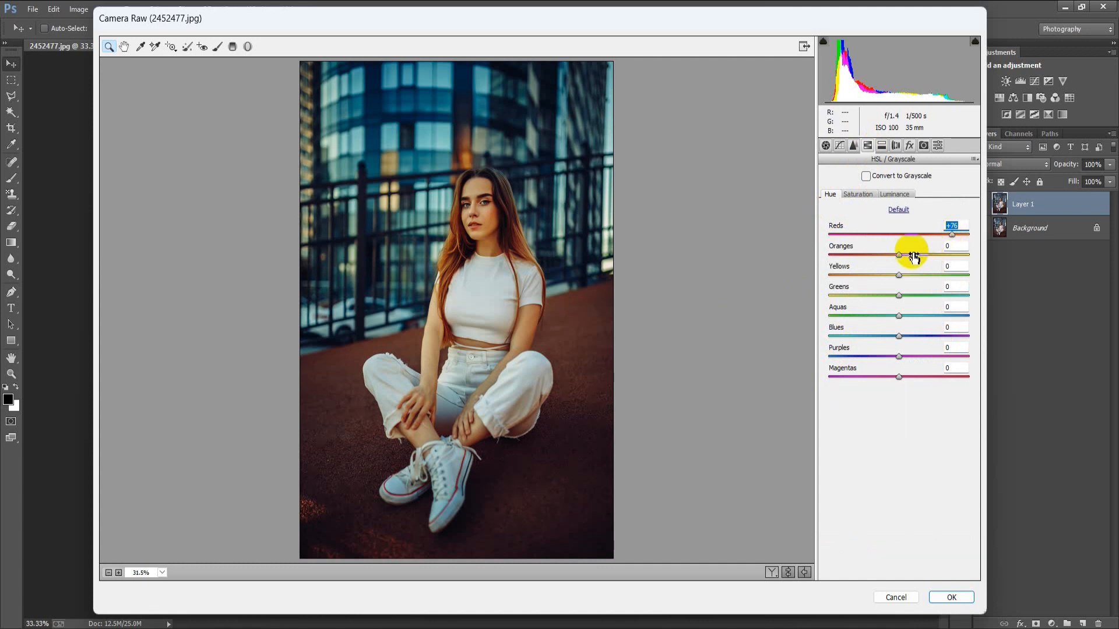
drag(900, 256, 848, 285)
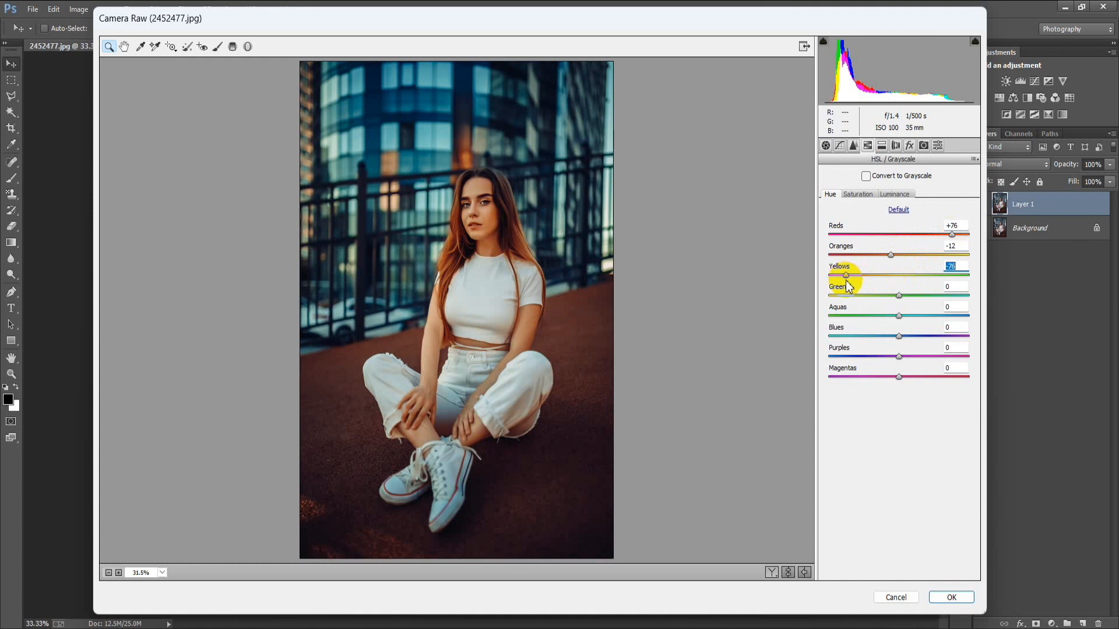
drag(898, 295, 819, 293)
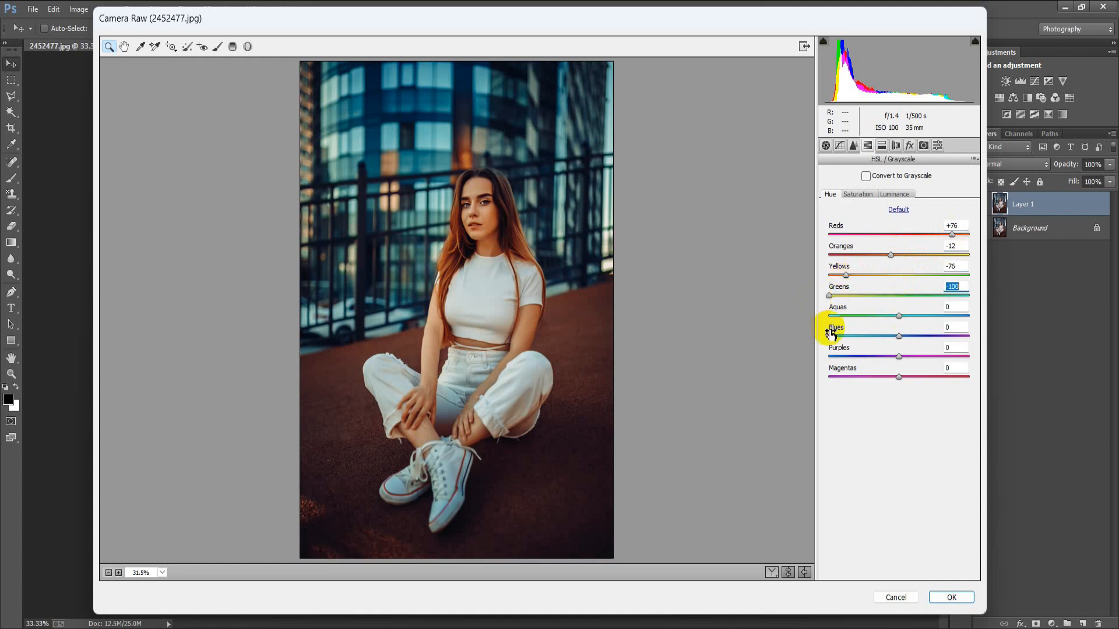
Set the HSL Hue values to Aquas +100, Blues -100, Purples -100 and Magentas +15
drag(897, 316, 977, 315)
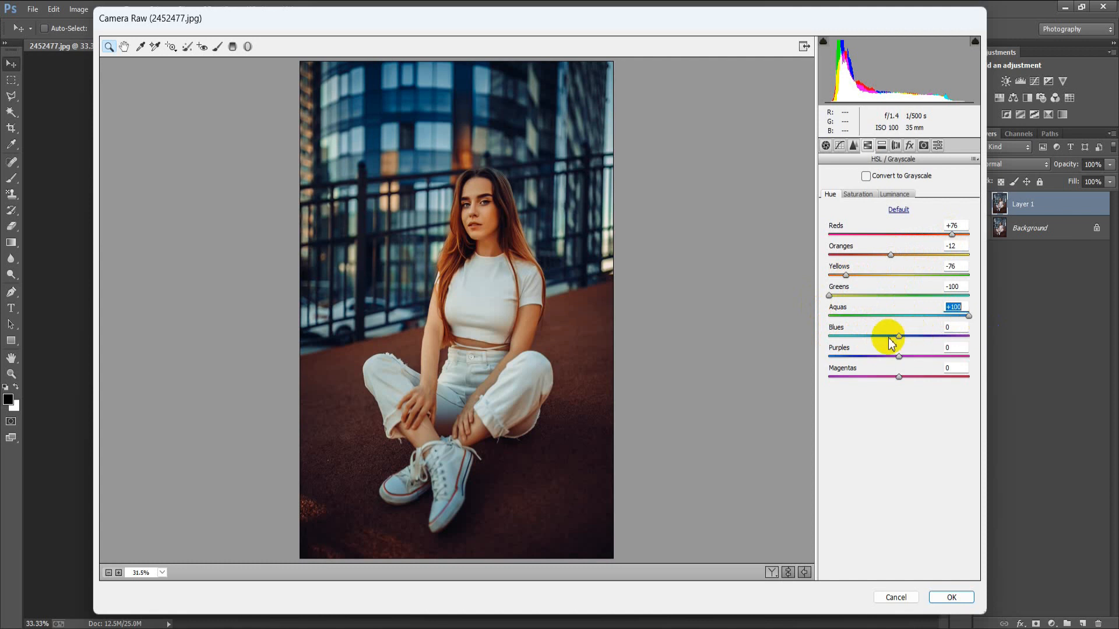
drag(900, 339, 782, 347)
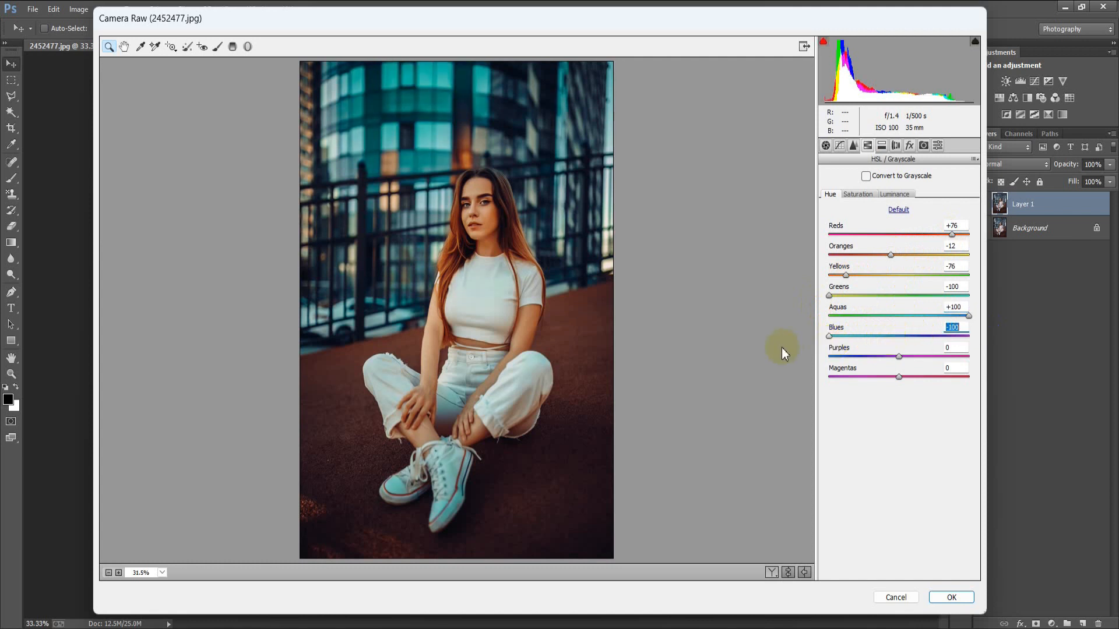
click(900, 358)
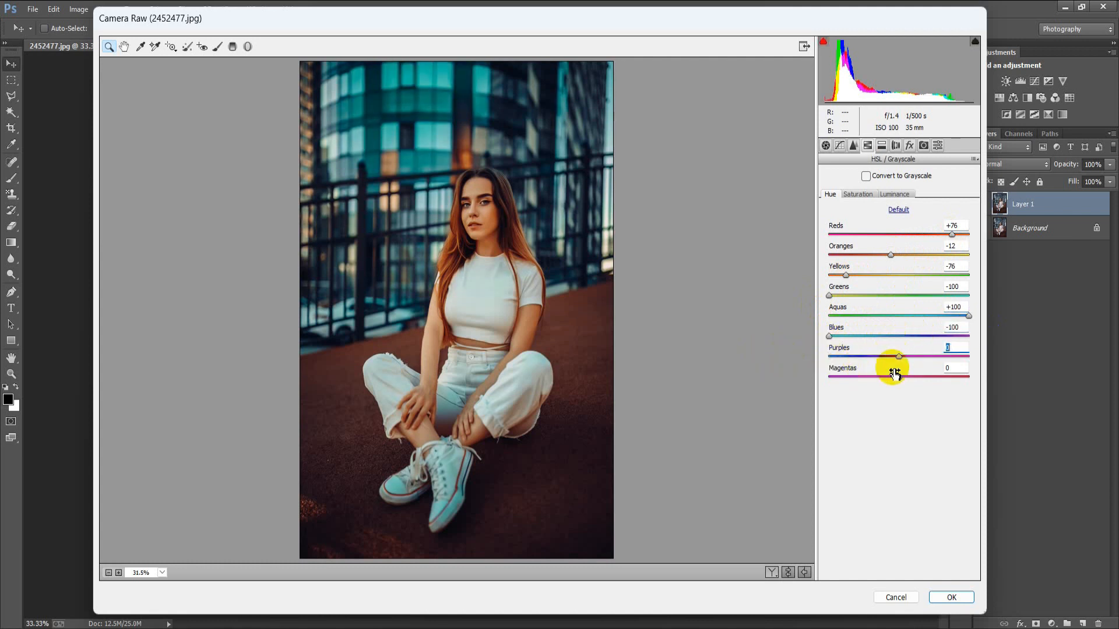
drag(899, 355, 820, 361)
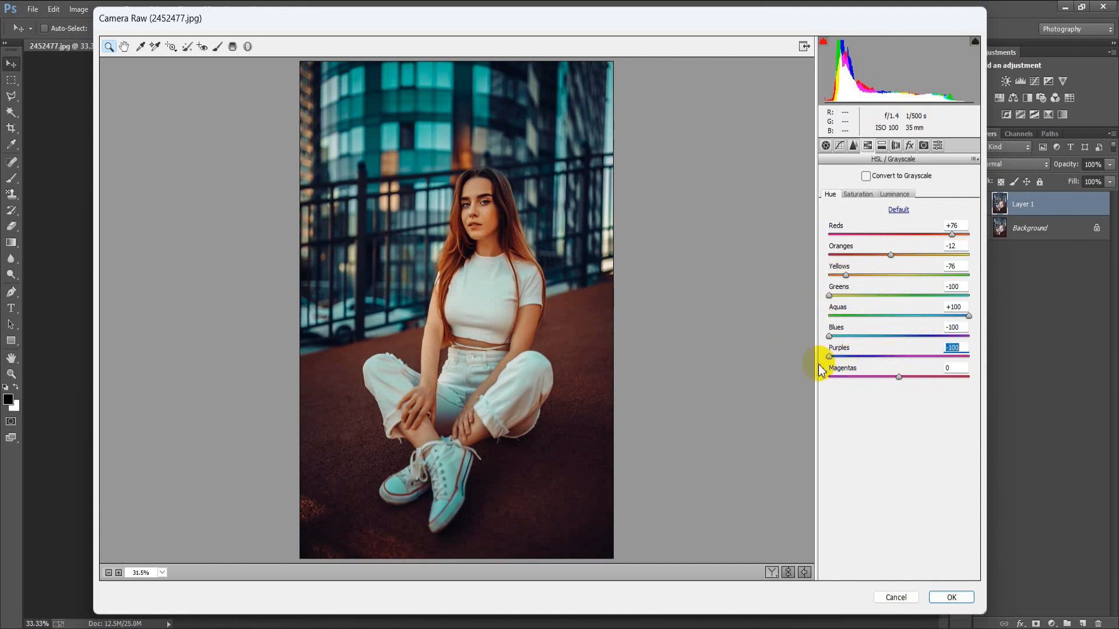
drag(897, 376, 906, 379)
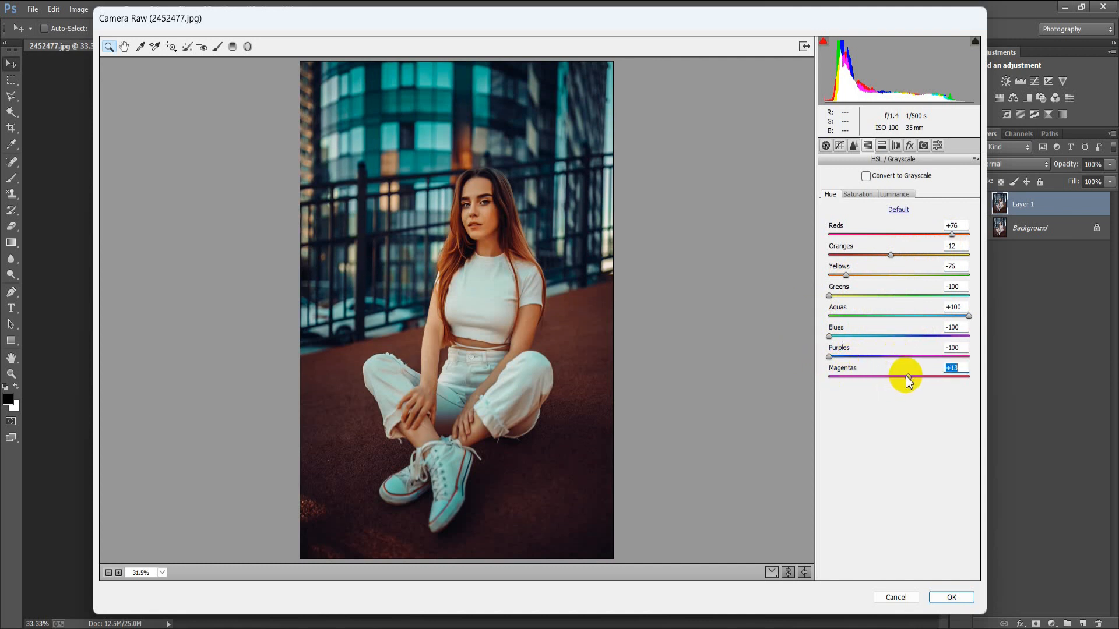
click(956, 369)
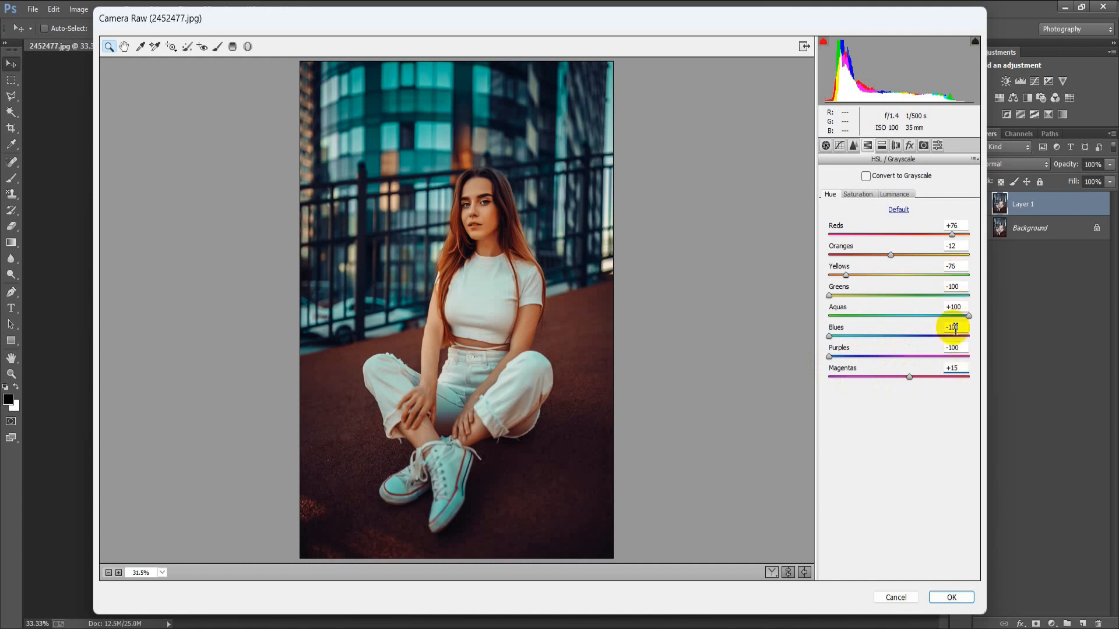
Set the HSL Saturation values to Reds +1, Oranges -19, Yellows -65 and Greens -100
click(860, 195)
click(900, 234)
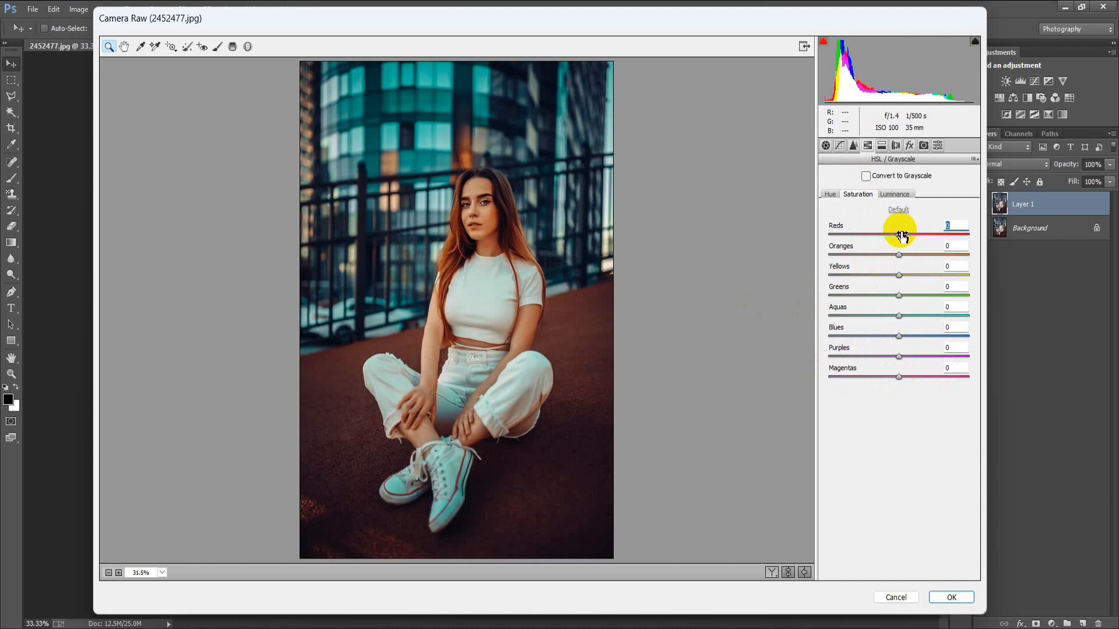
click(898, 256)
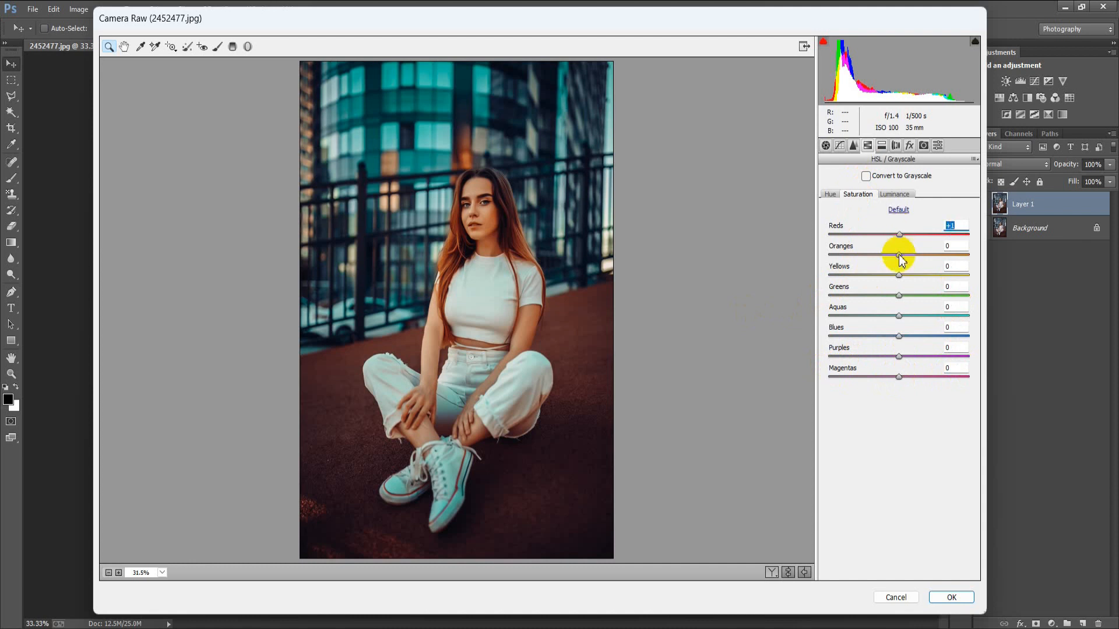
drag(900, 258, 889, 260)
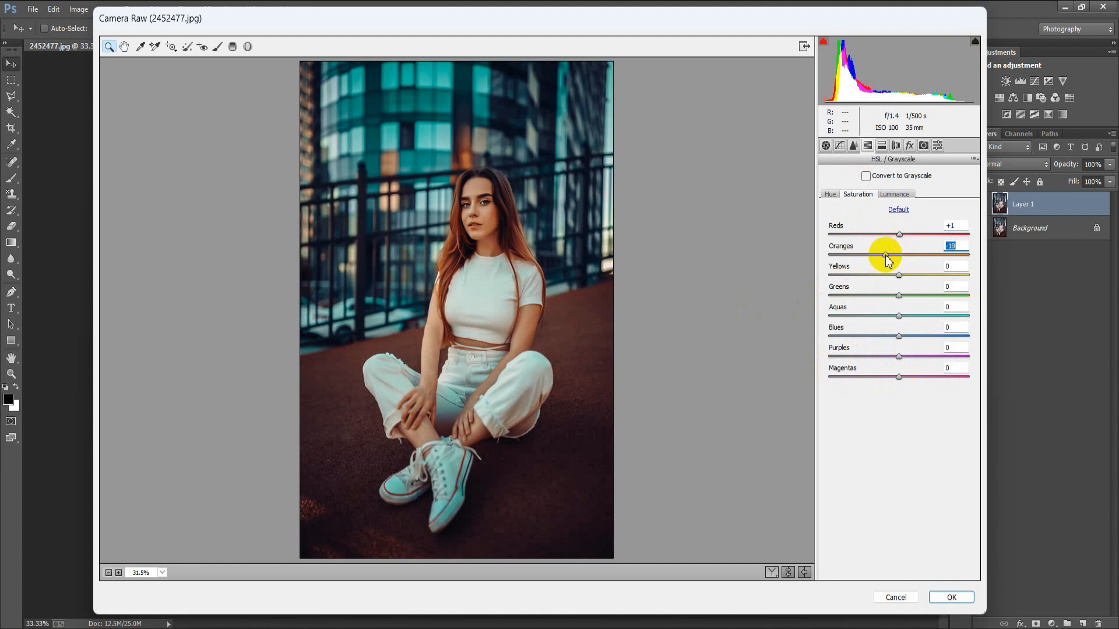
click(903, 296)
drag(899, 275, 825, 295)
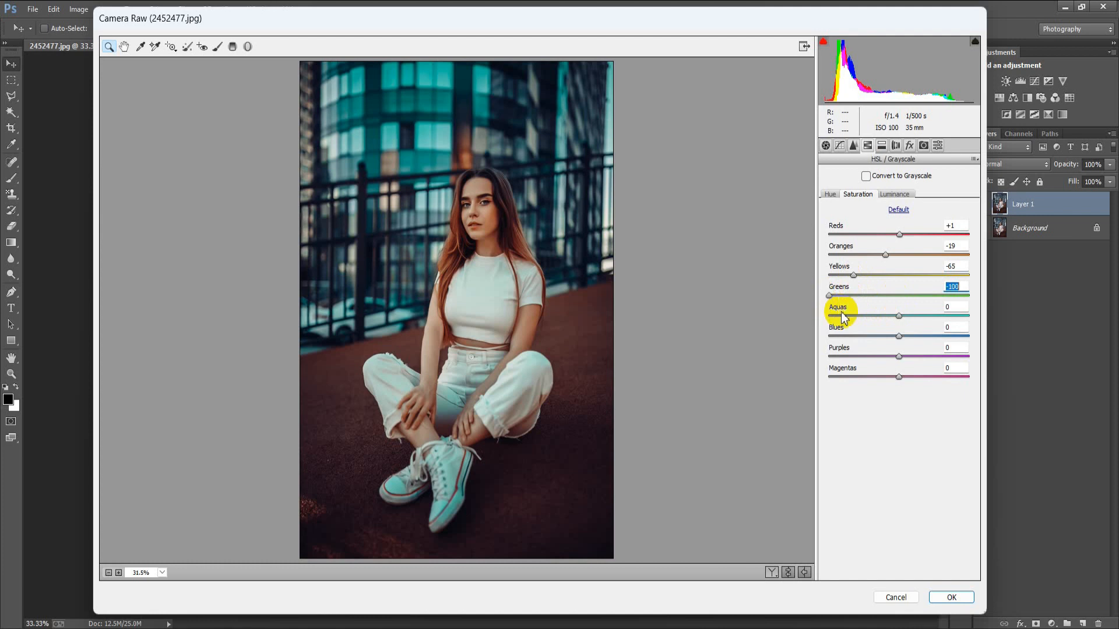
Set the HSL Saturation of Aquas, Blues and Purples to -100 and of Magentas to -78
drag(898, 315, 814, 317)
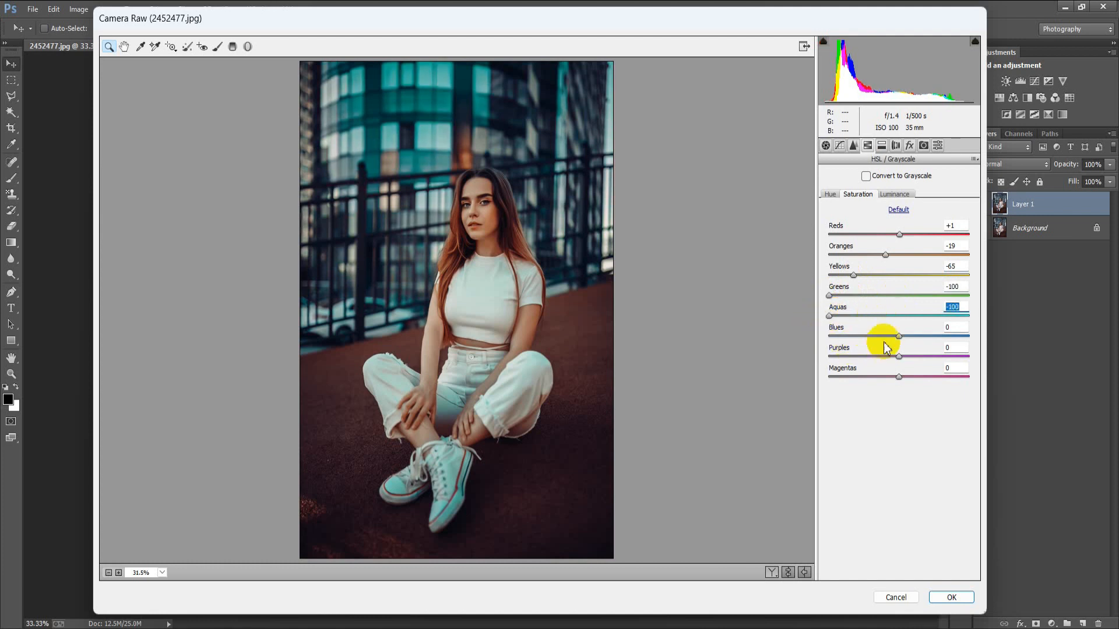
drag(897, 336, 829, 338)
click(899, 357)
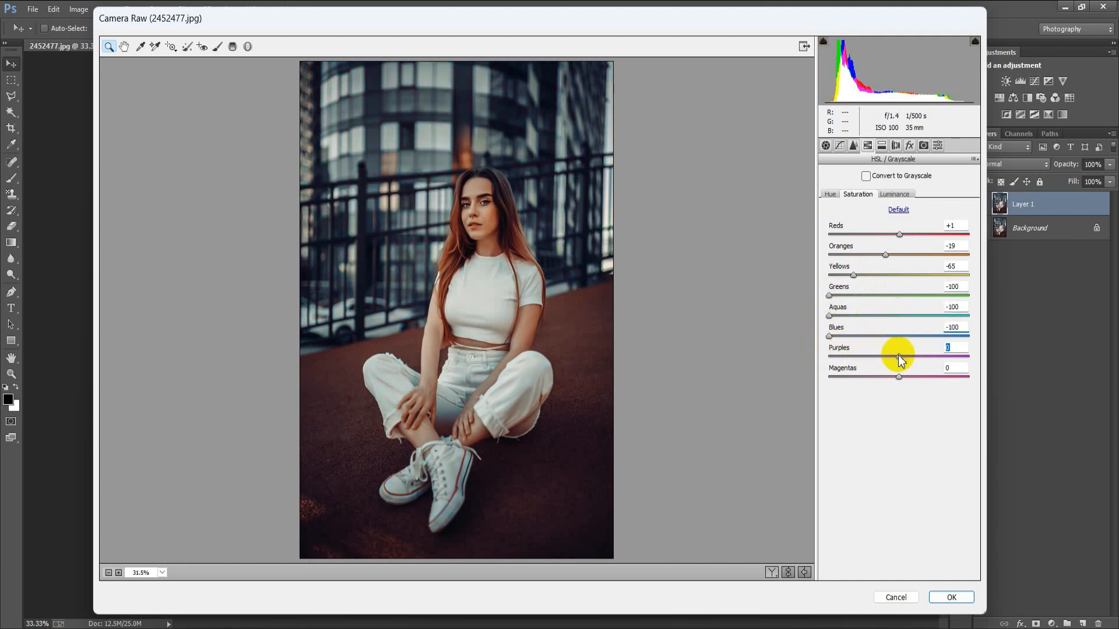
drag(899, 356, 819, 365)
drag(899, 377, 849, 383)
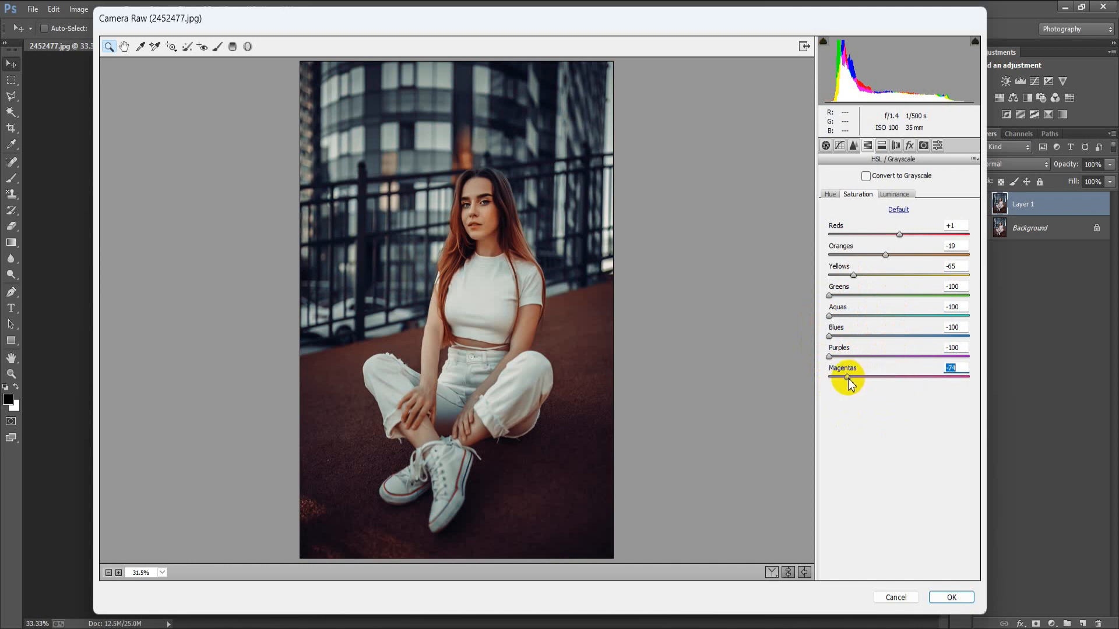
click(961, 366)
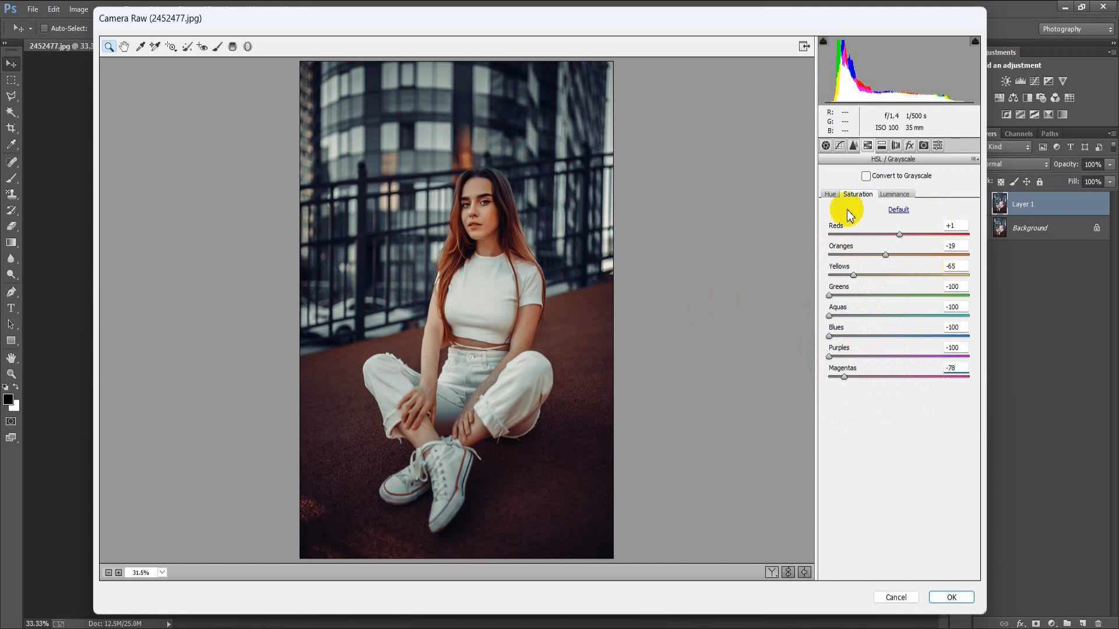
Set the HSL Luminance values to Reds -20, Oranges -10, Yellows +1 and Greens -4
click(889, 195)
drag(898, 235, 894, 260)
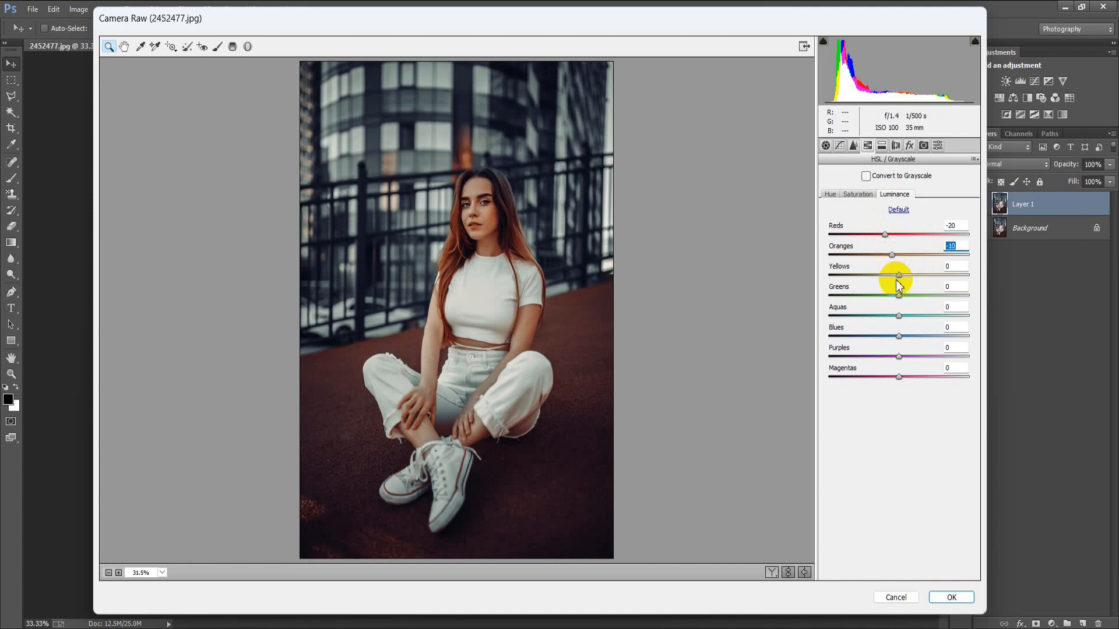
drag(898, 274, 901, 274)
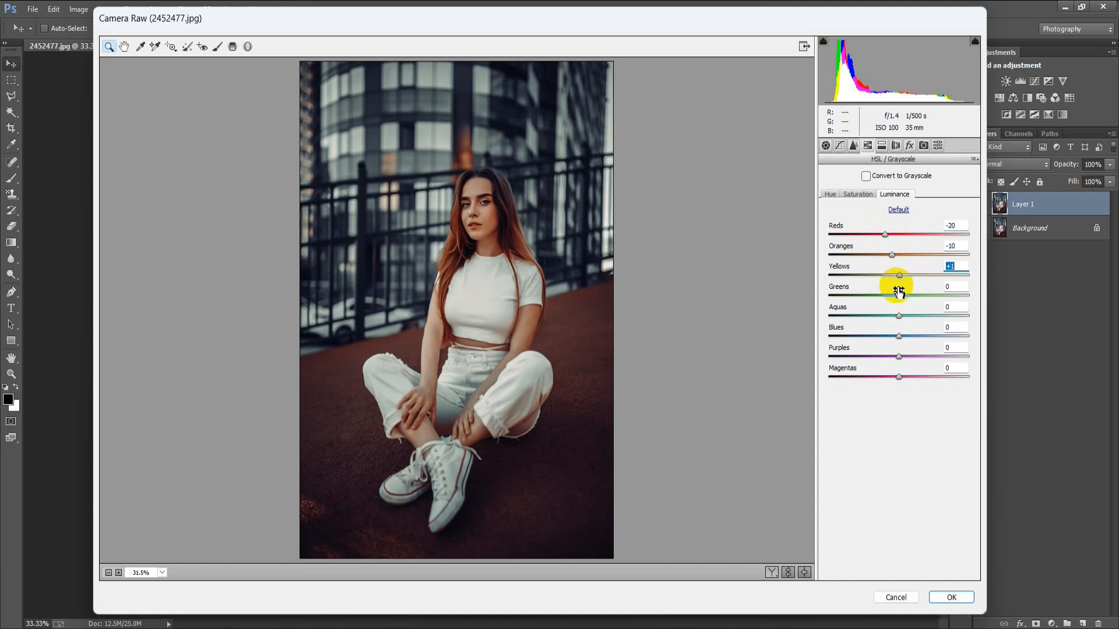
drag(898, 295, 897, 298)
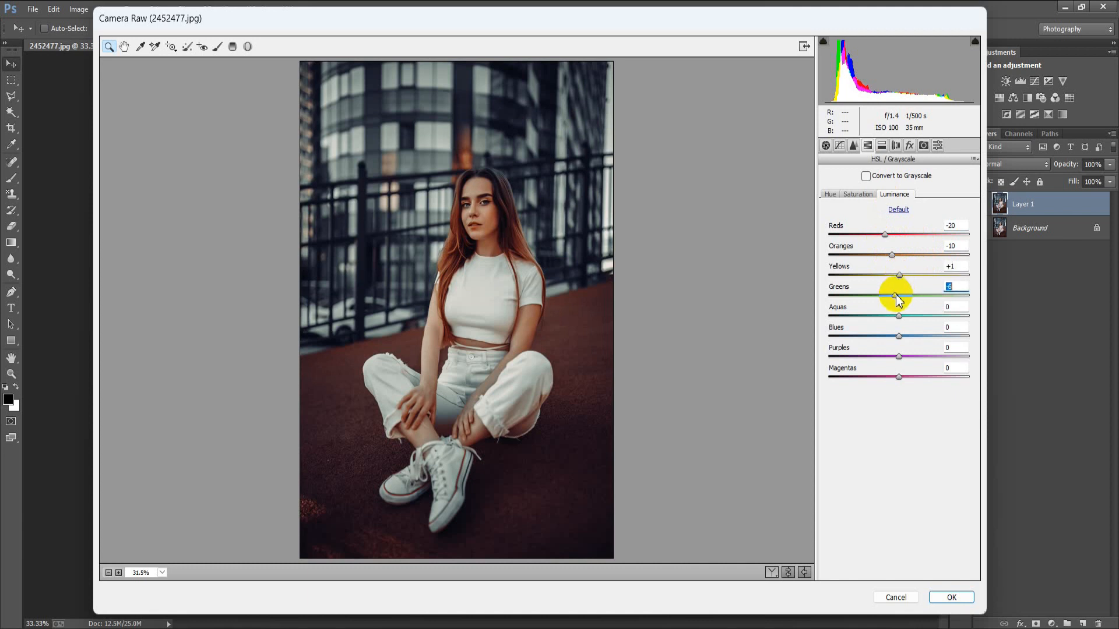
drag(898, 300, 900, 299)
Set the HSL Luminance values to Aquas -15, Blues -30, Purples -5 and Magentas -15
drag(882, 316, 889, 319)
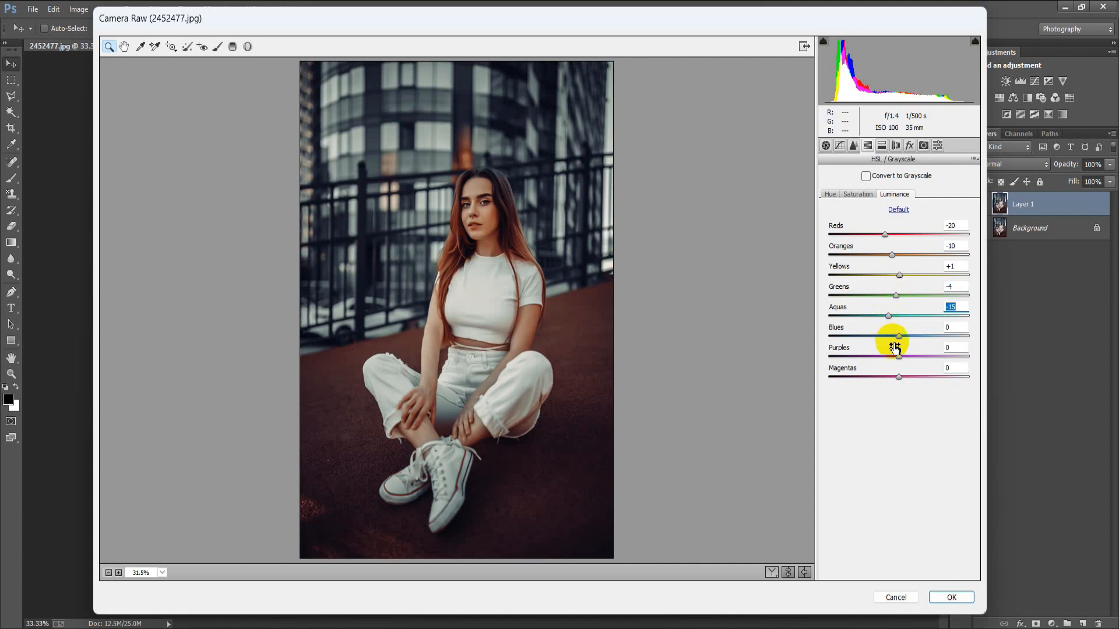
drag(894, 337, 879, 341)
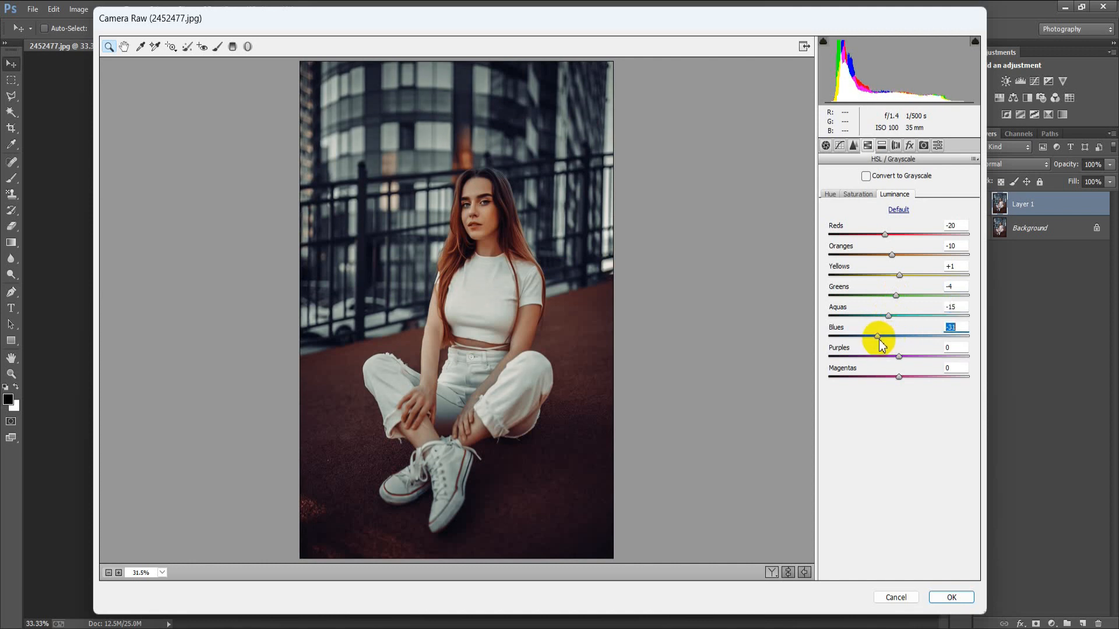
drag(898, 357, 895, 357)
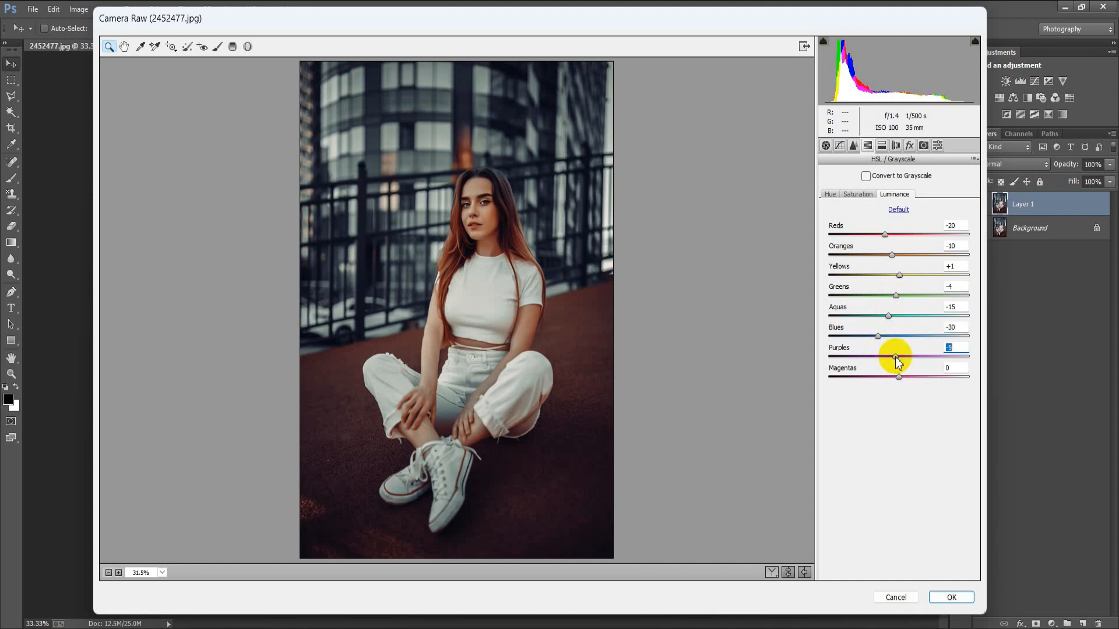
mouse_move(899, 376)
mouse_down()
mouse_move(884, 378)
mouse_move(890, 387)
mouse_up()
click(955, 368)
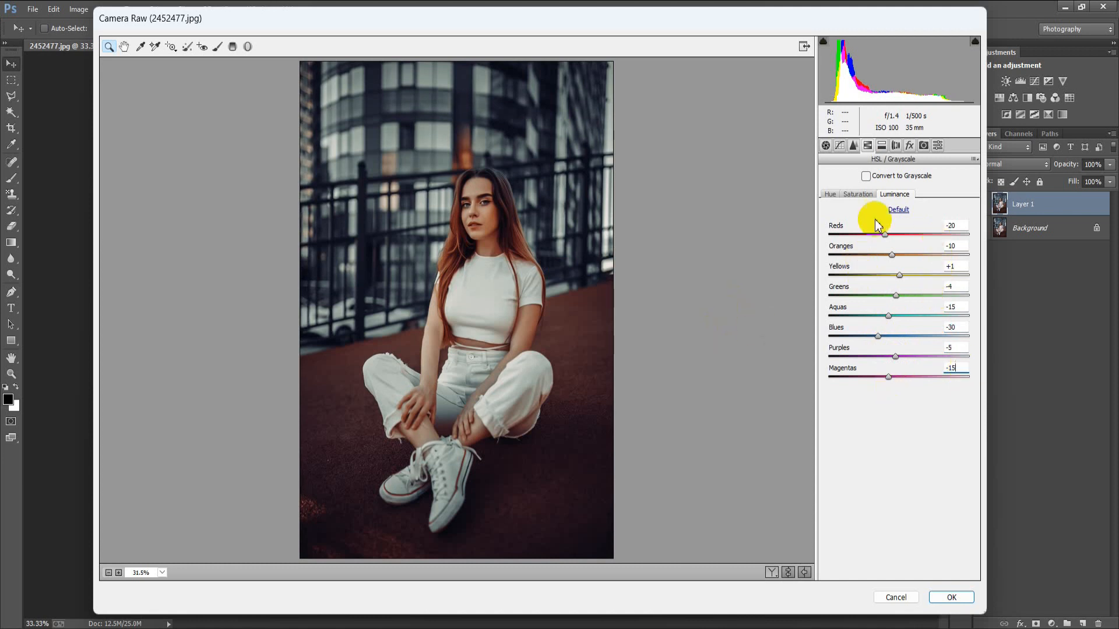
Apply split toning with a Highlights Hue of 275, a Shadows Hue of 47 and a Shadows Saturation of 19
click(882, 145)
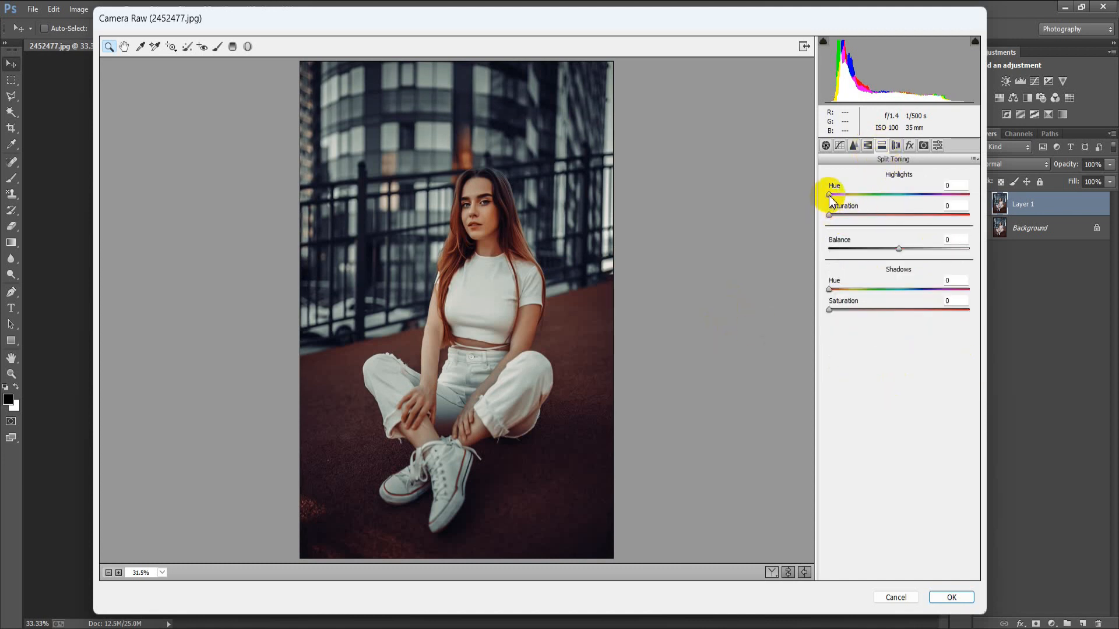
drag(828, 194, 932, 190)
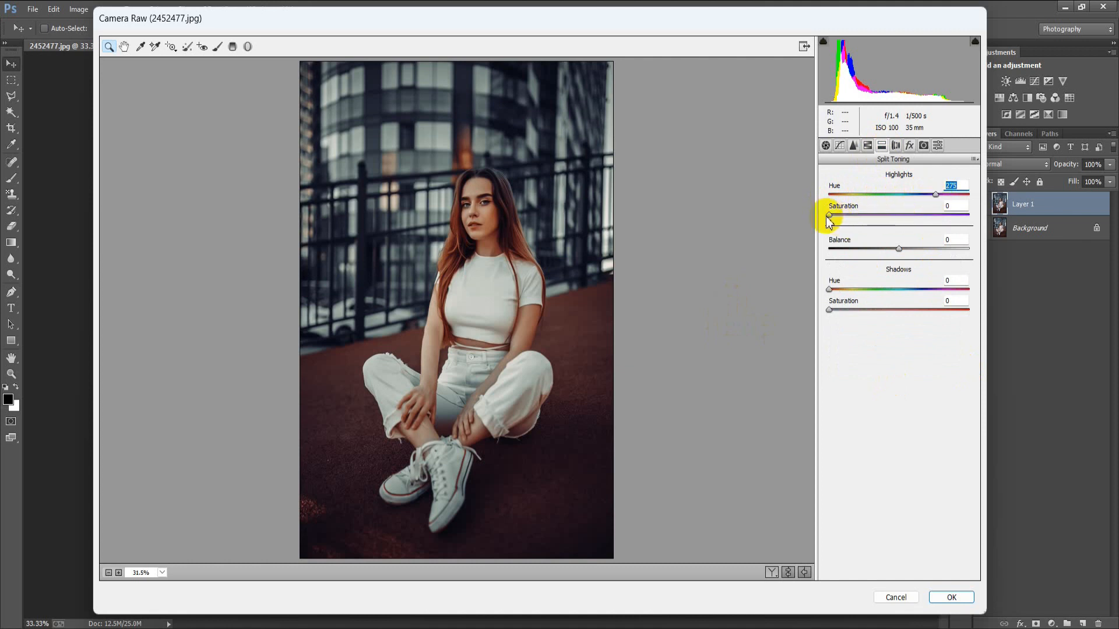
drag(829, 290, 846, 291)
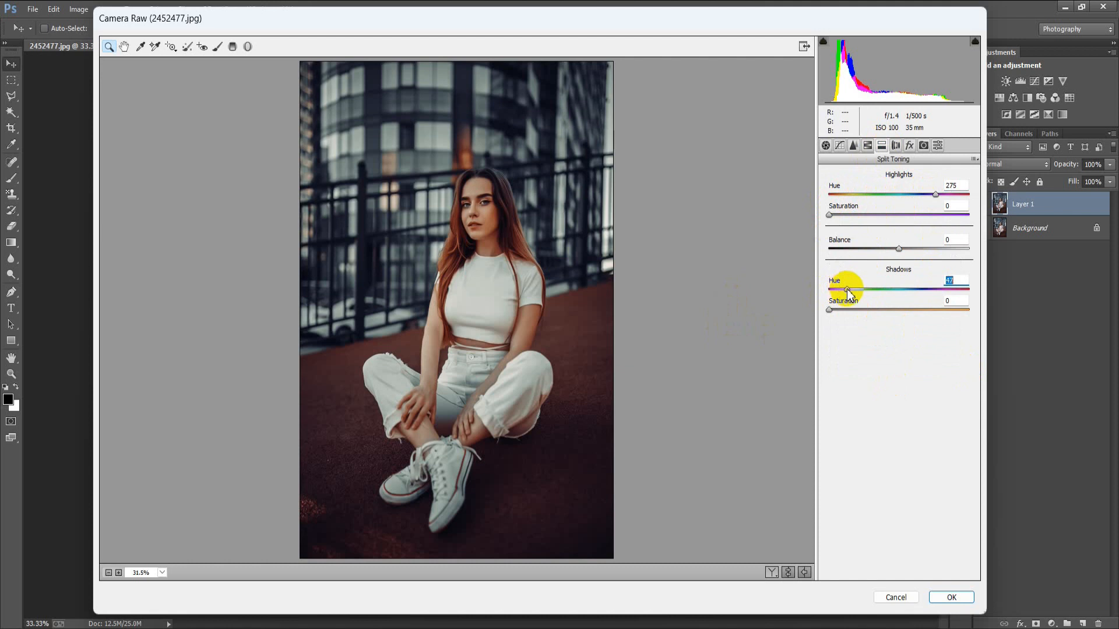
click(829, 310)
drag(829, 310, 854, 313)
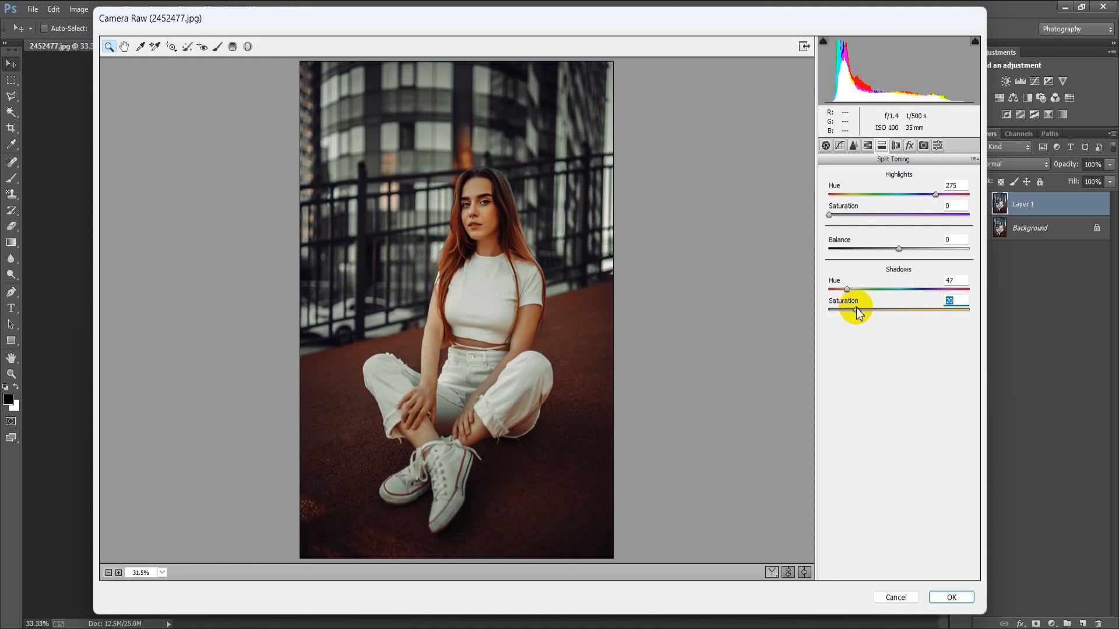
drag(857, 309, 856, 310)
click(955, 301)
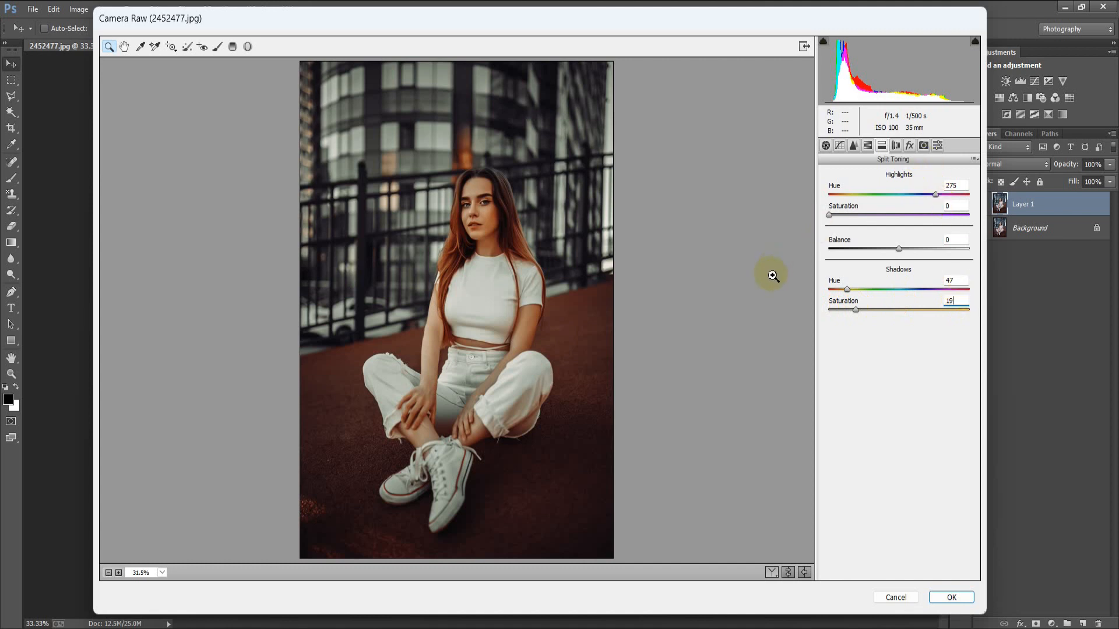
Add a post-crop vignette with Amount -19, Midpoint 0, Roundness +50 and a strongly increased Feather
click(910, 145)
drag(899, 304, 890, 313)
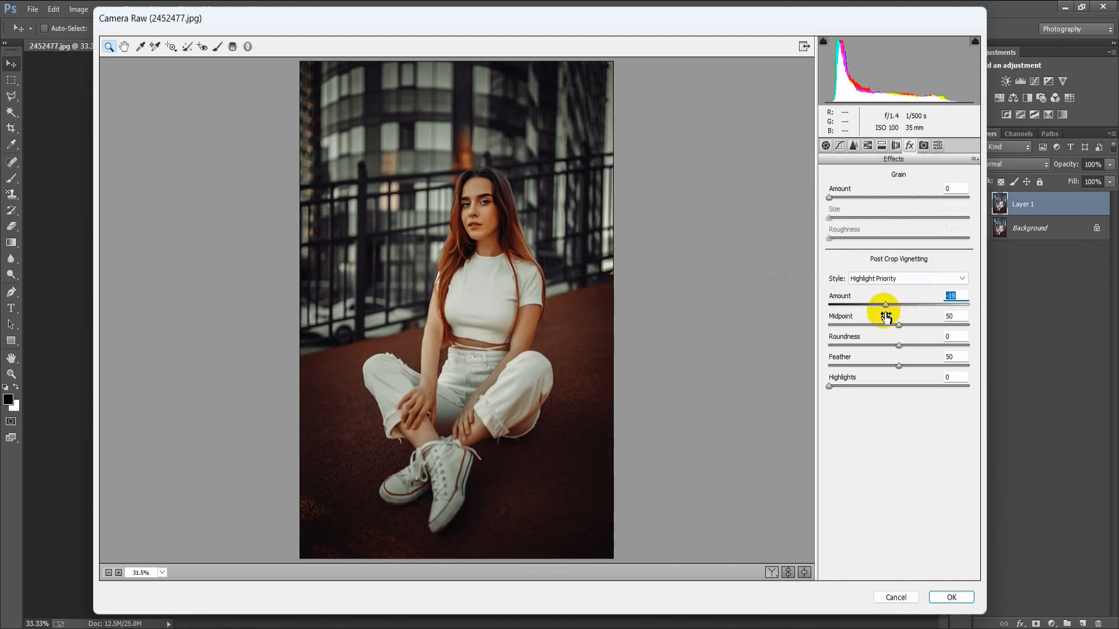
drag(899, 324, 806, 320)
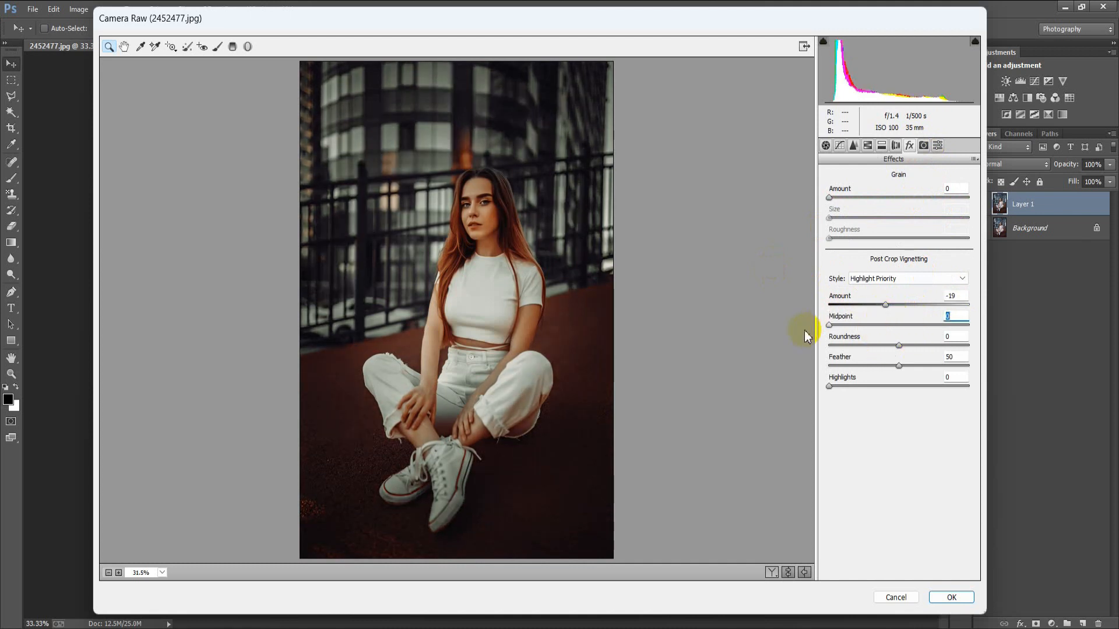
drag(900, 349, 917, 349)
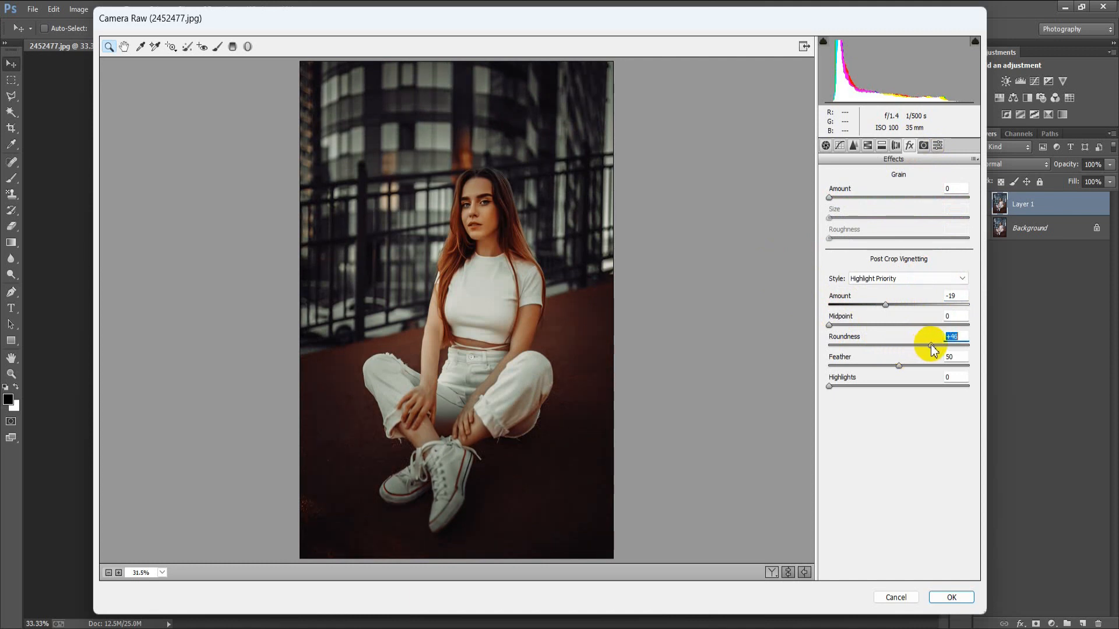
drag(899, 365, 950, 365)
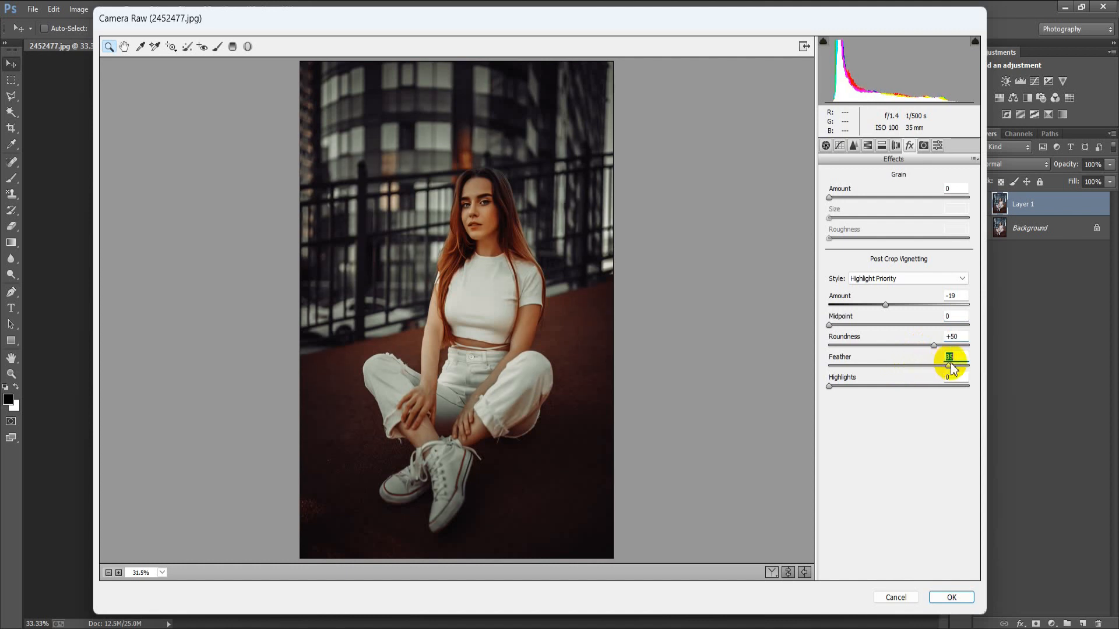
Set the post-crop vignette's Highlights to 79
drag(830, 385, 944, 392)
click(965, 374)
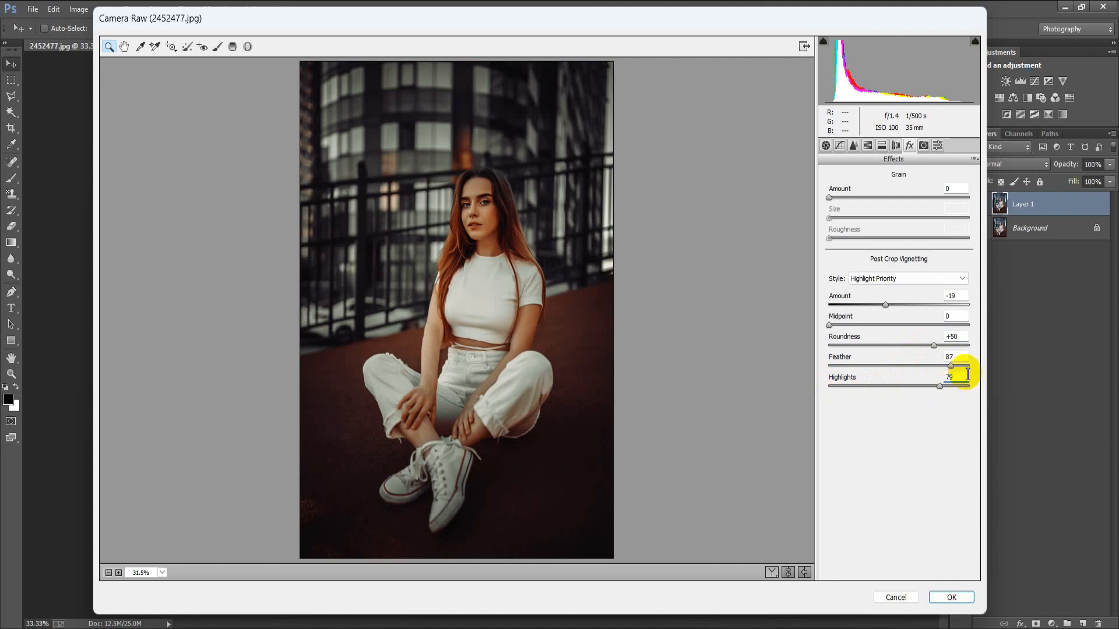
In Camera Calibration, set Shadows Tint to -5, Red Primary Hue to +10 and Saturation to +11, and Green Primary Hue to +10
click(923, 145)
drag(898, 224, 895, 226)
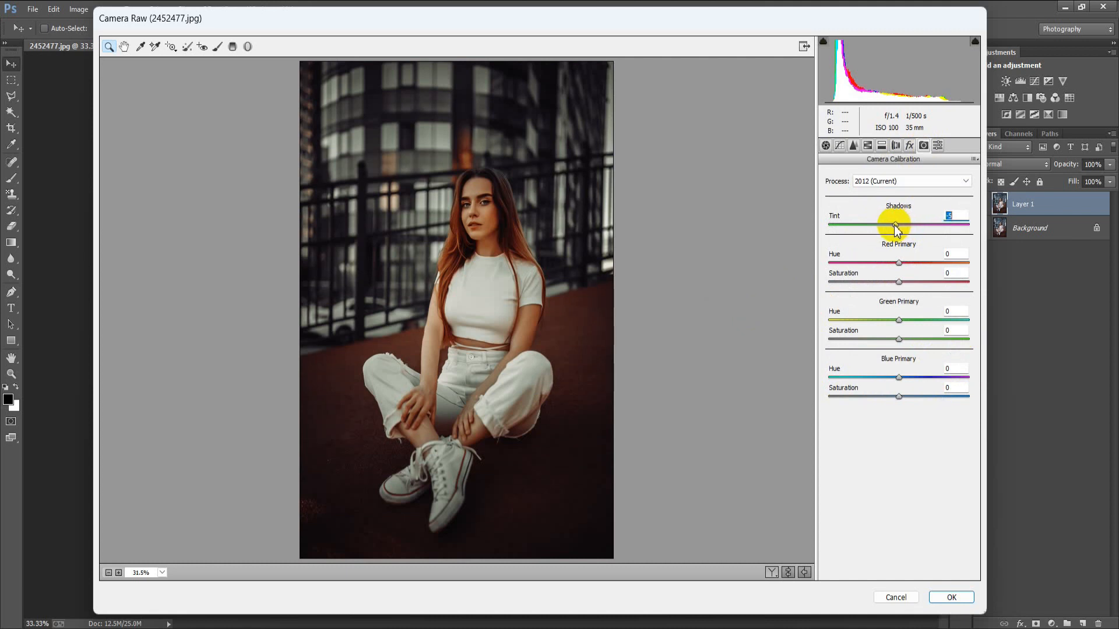
drag(898, 262, 909, 269)
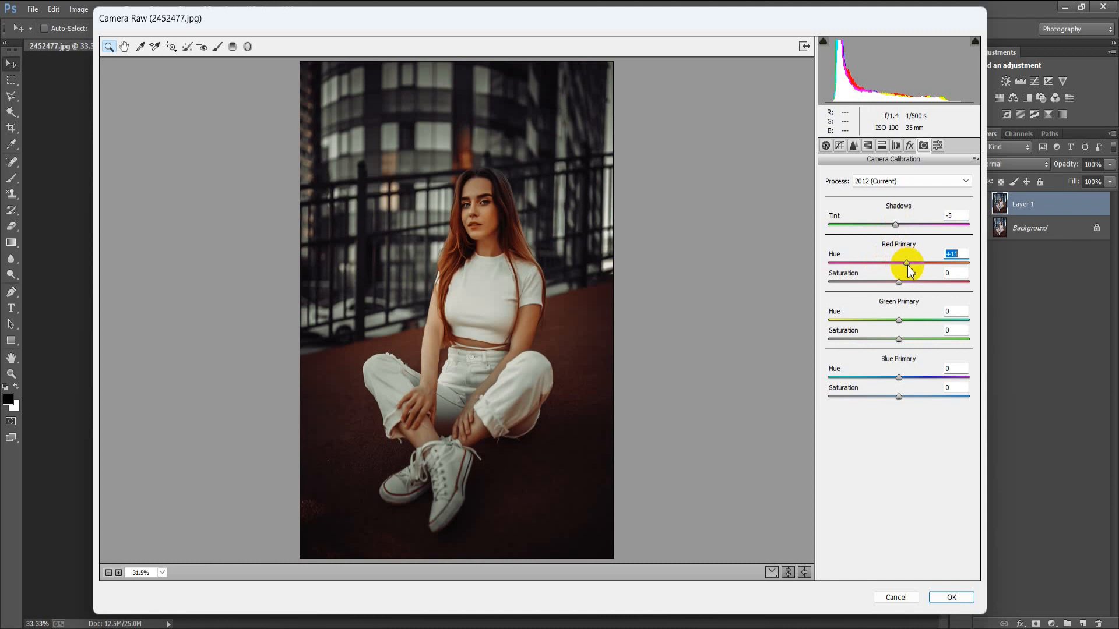
drag(901, 284, 893, 283)
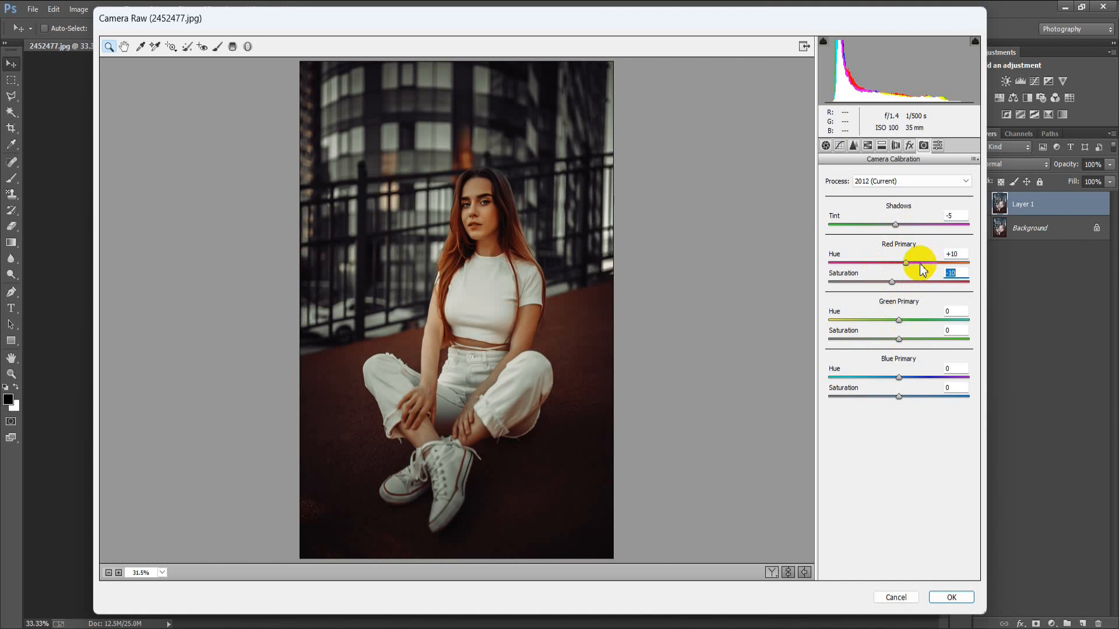
drag(892, 282, 908, 320)
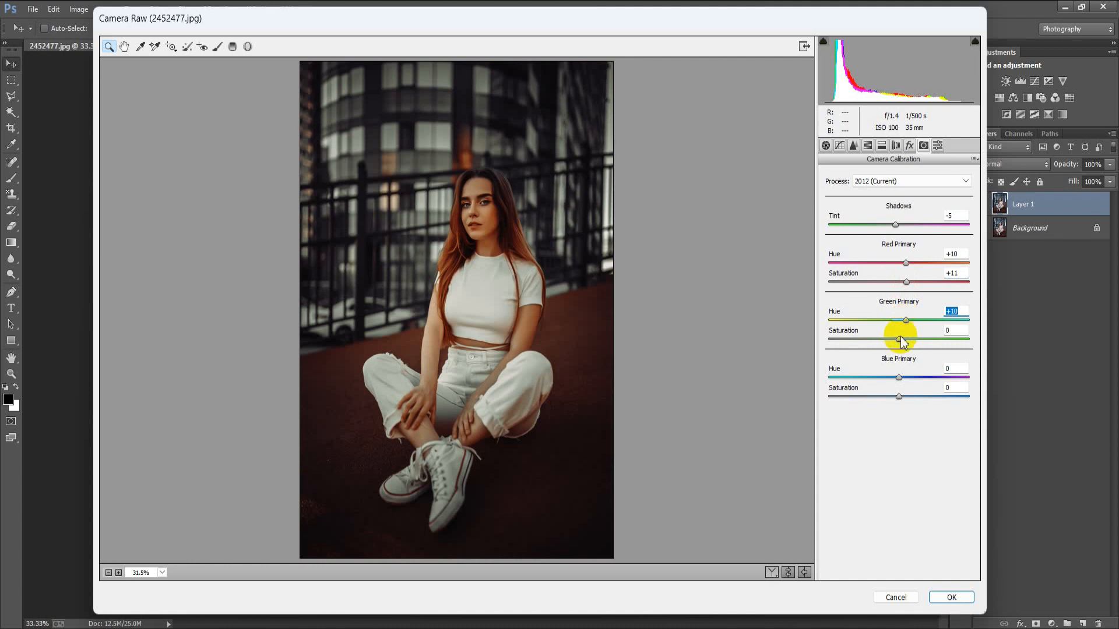
Set the Green Primary Saturation to -10 in the Camera Calibration settings
drag(899, 338, 889, 338)
click(959, 331)
key(BackSpace)
text(0)
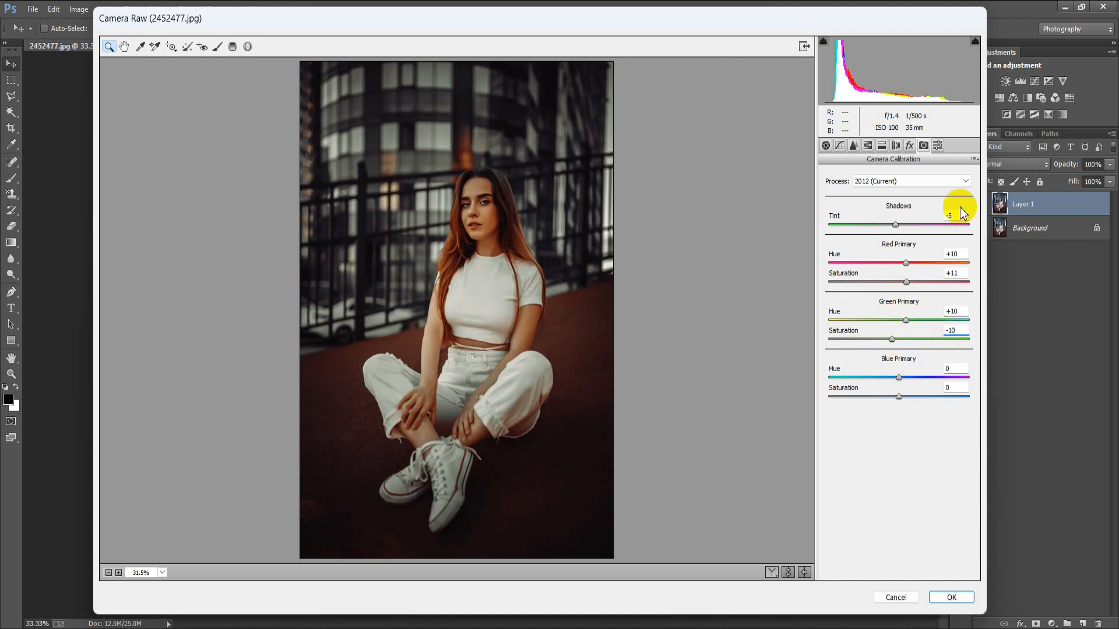
Compare the before and after versions side by side, and apply the Camera Raw adjustments to Layer 1
click(771, 572)
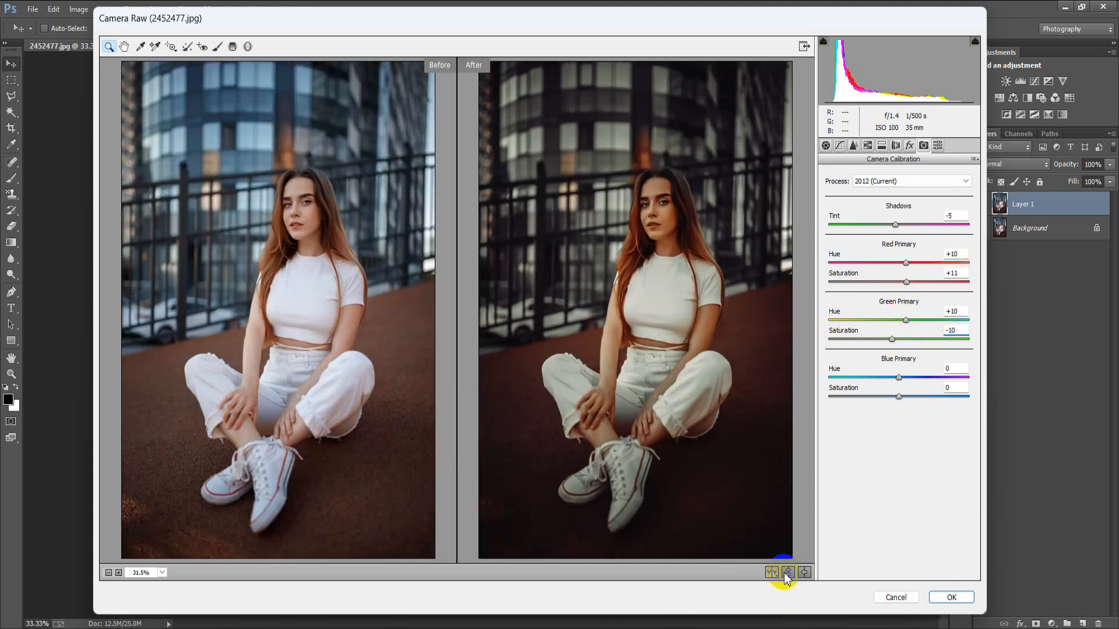
click(949, 598)
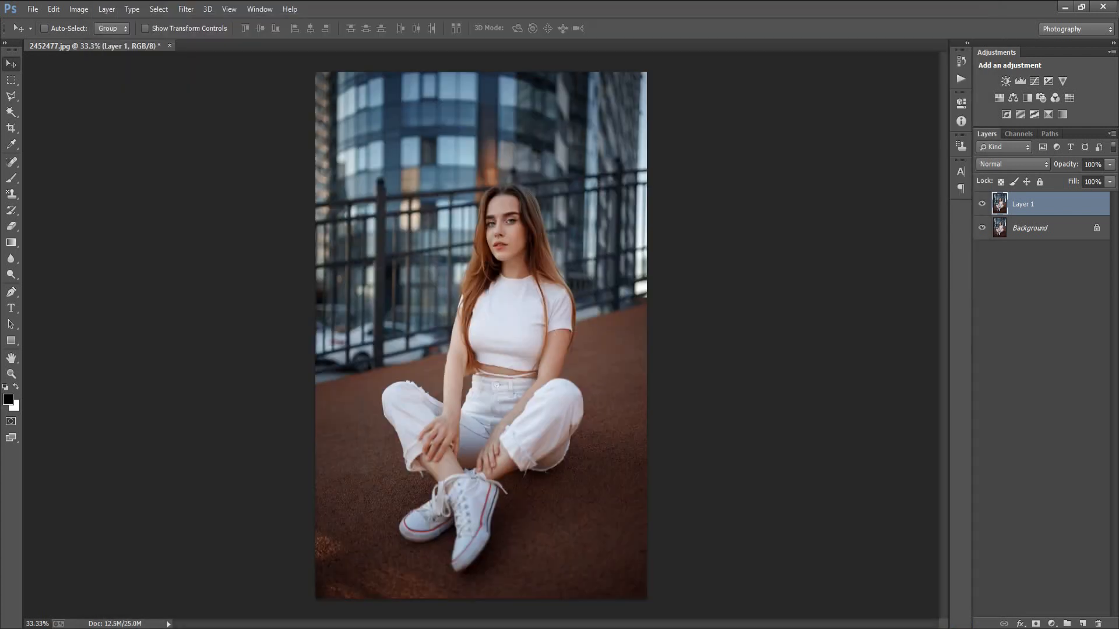
Toggle the visibility of Layer 1 in 2452477.jpg to compare the graded portrait with the original
click(983, 206)
click(983, 206)
click(982, 206)
Switch to 9874249.jpg and toggle Layer 1's visibility to compare its color grade with the original
click(258, 47)
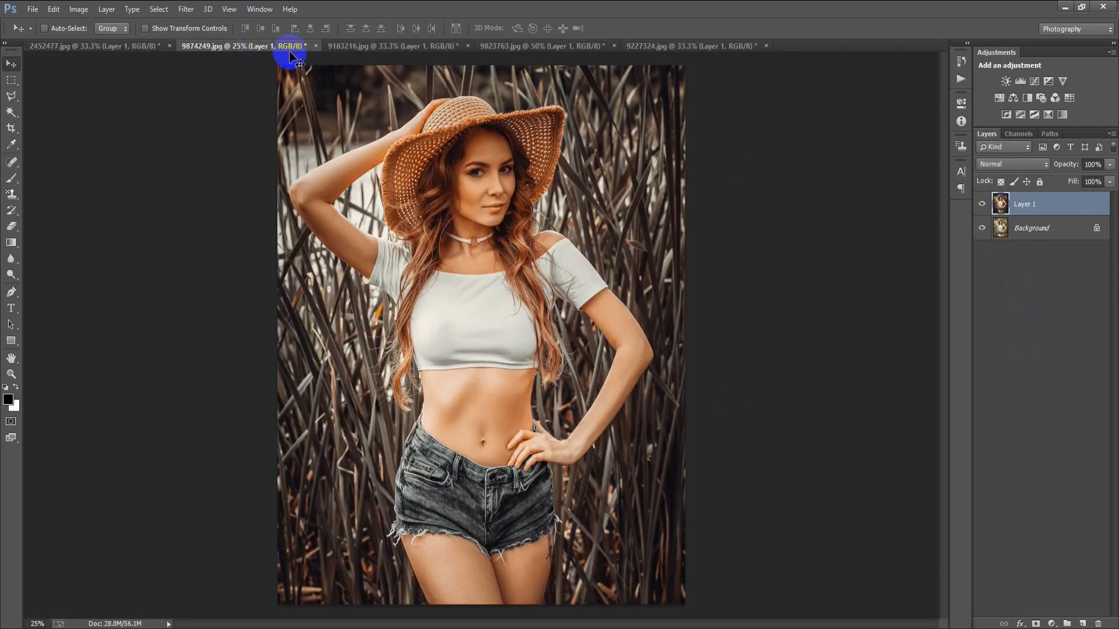
click(983, 206)
click(982, 207)
click(983, 206)
click(982, 207)
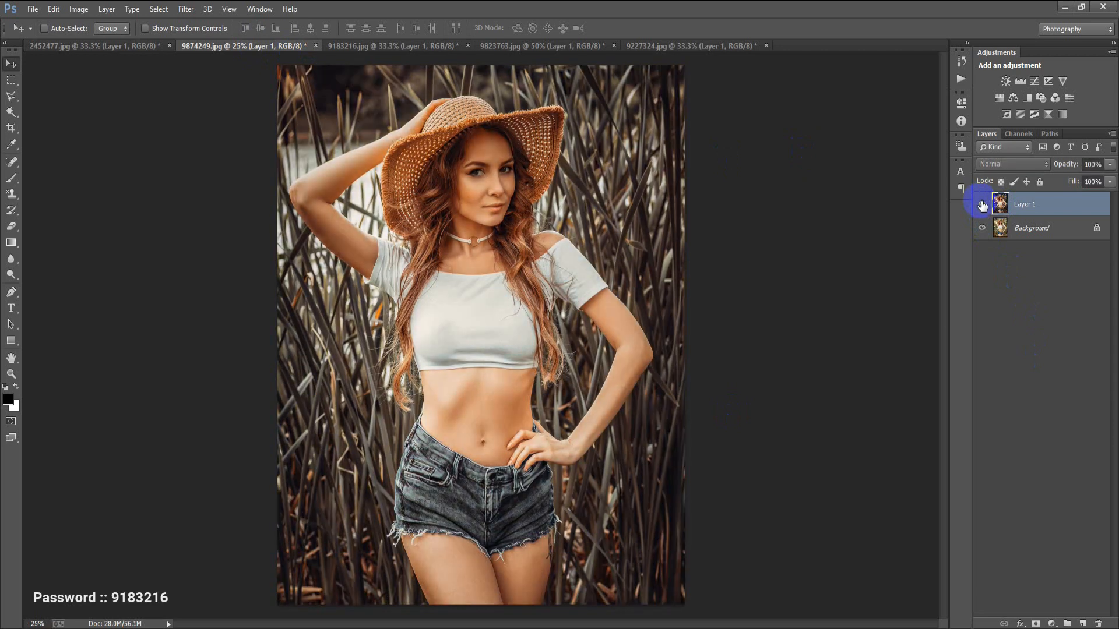
Switch to the third open document and toggle Layer 1 off and on to compare the image before and after grading
click(424, 46)
click(982, 206)
click(982, 206)
click(982, 207)
click(982, 206)
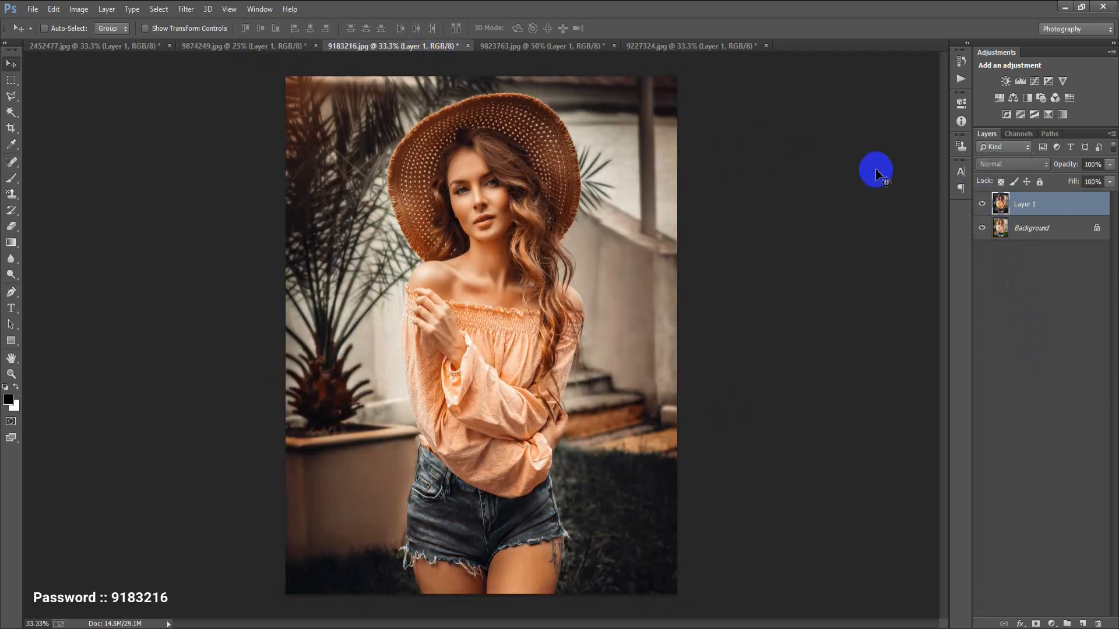
Switch to 9823763.jpg and hide and show Layer 1 repeatedly to compare the graded and original versions
click(499, 47)
click(981, 202)
click(981, 202)
click(982, 202)
click(981, 203)
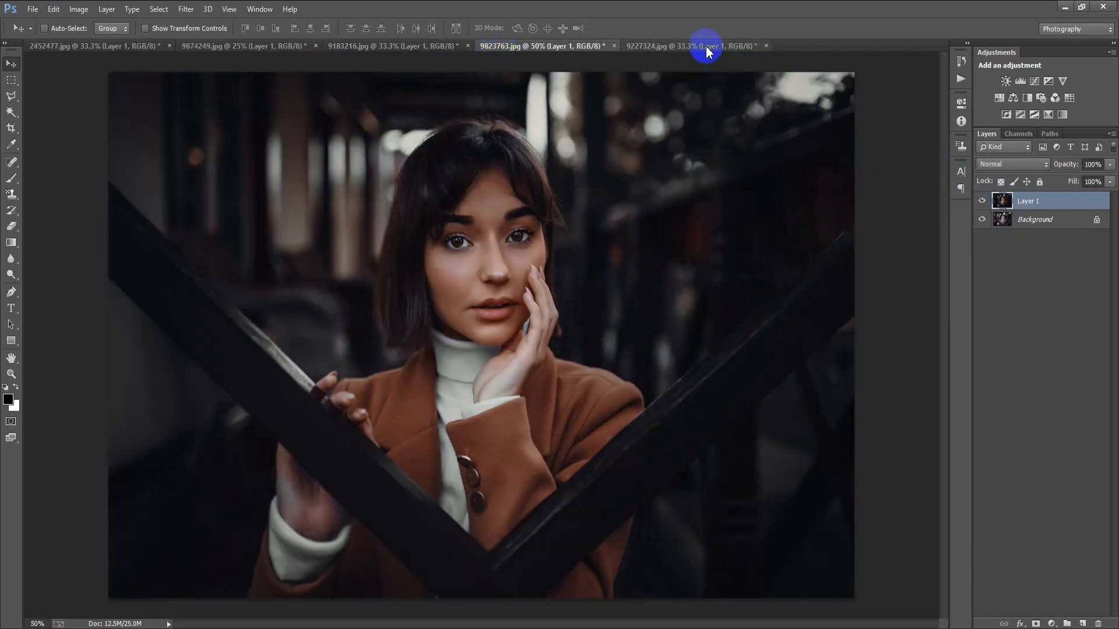
Switch to 9227324.jpg and toggle the graded Layer 1 to examine the portrait before and after the color grade
click(706, 50)
click(982, 202)
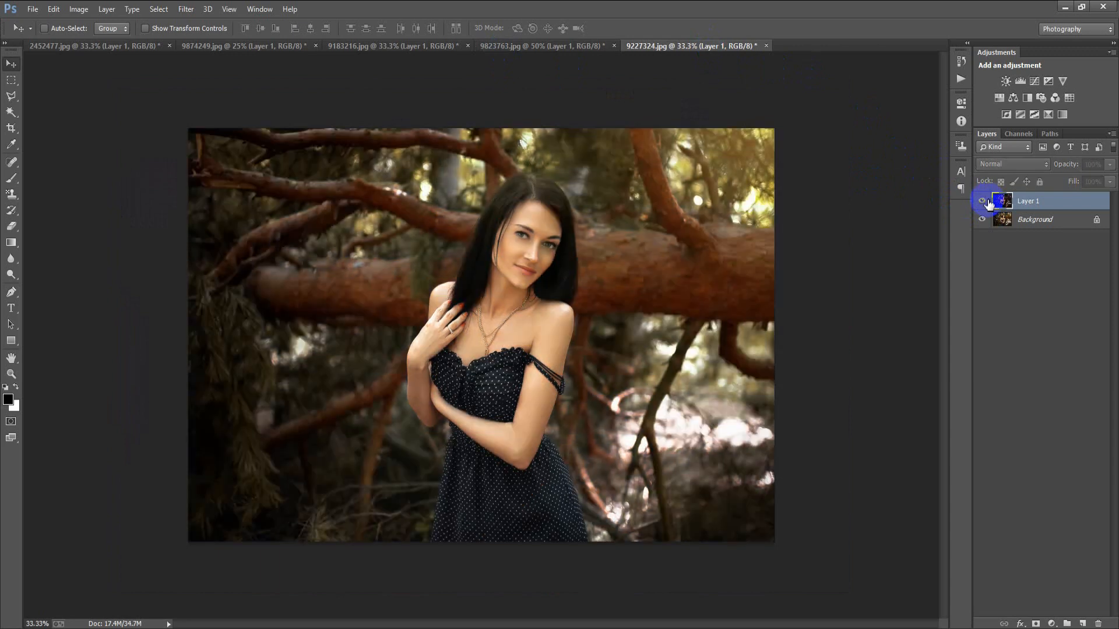
click(983, 202)
click(982, 202)
click(983, 202)
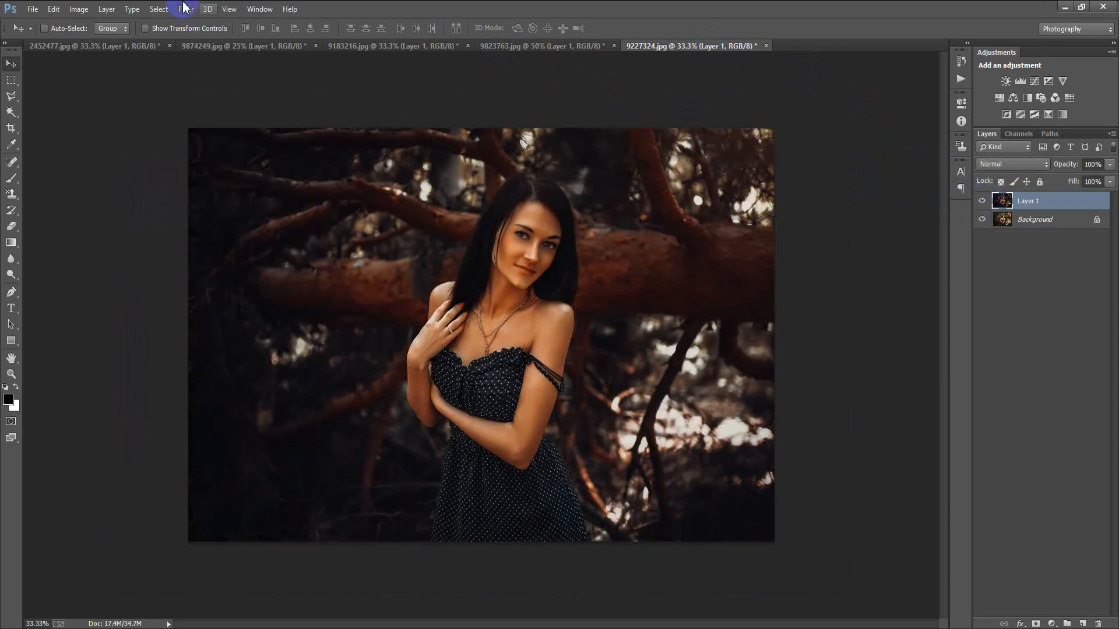
Return to 2452477.jpg and toggle Layer 1 for a final before-and-after comparison, leaving the graded layer visible
click(123, 48)
click(983, 205)
click(983, 204)
click(982, 204)
click(982, 204)
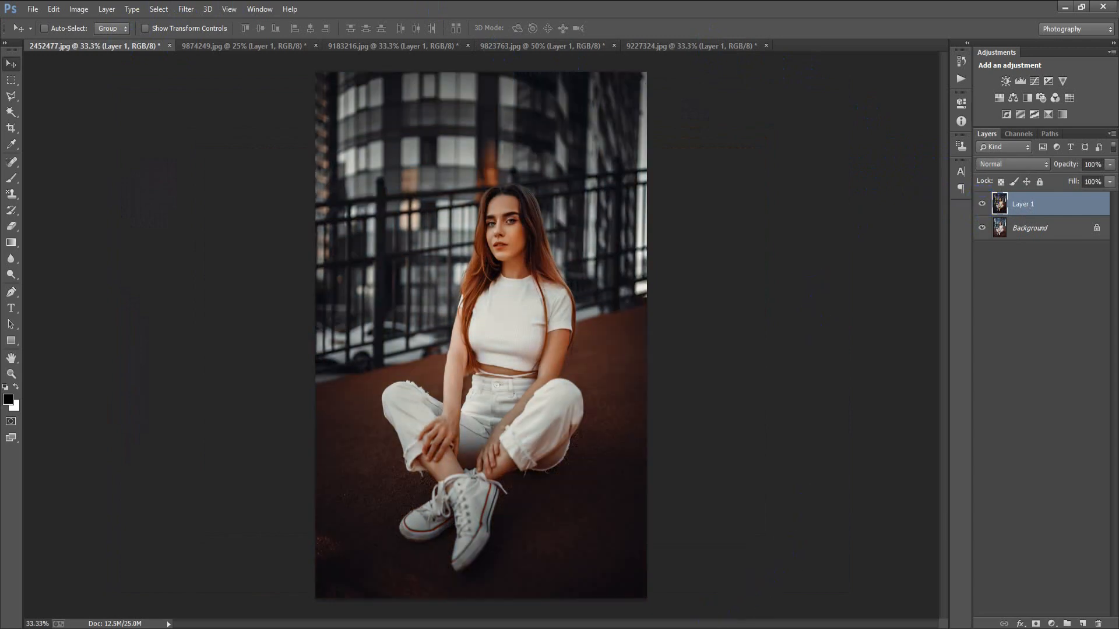